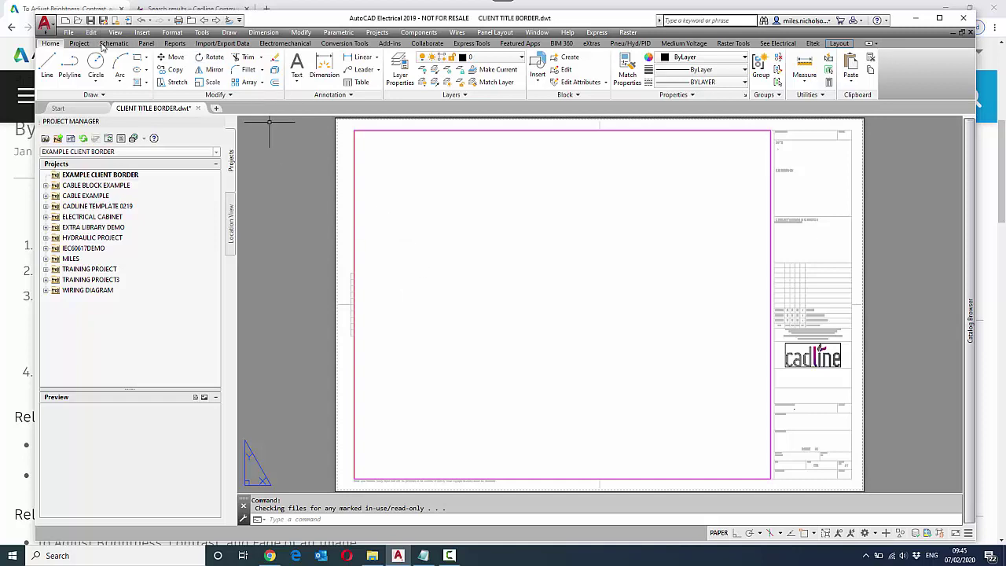
Step: Switch the ribbon to the Schematic tab for the CLIENT TITLE BORDER.dwt template
click(112, 44)
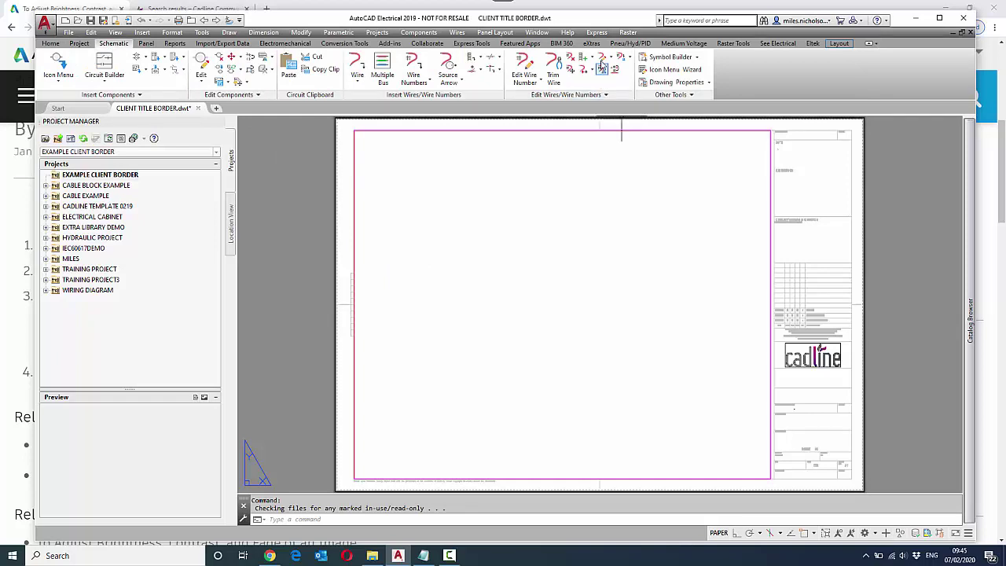
click(602, 67)
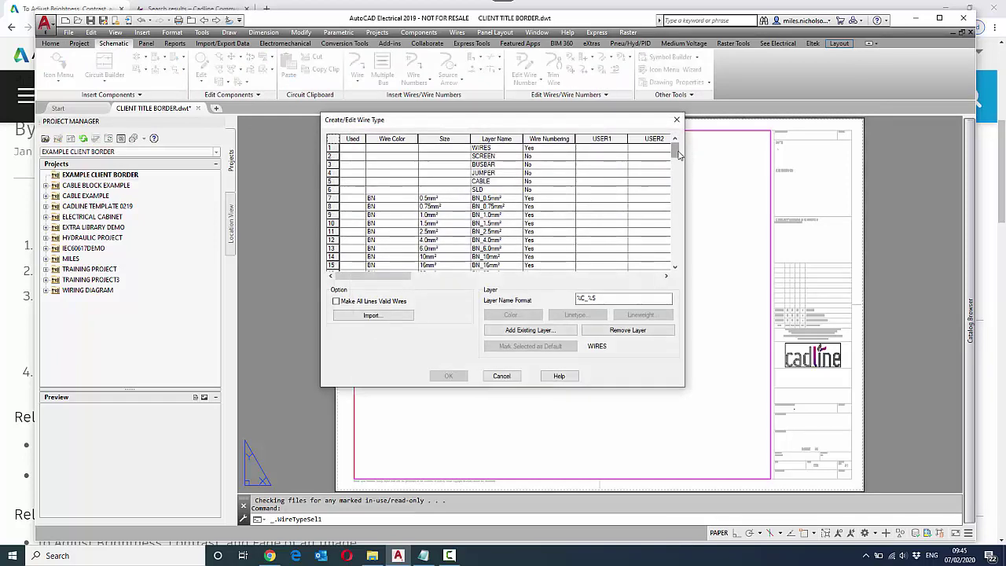
mouse_move(679, 155)
mouse_down()
mouse_move(683, 266)
mouse_move(682, 162)
mouse_up()
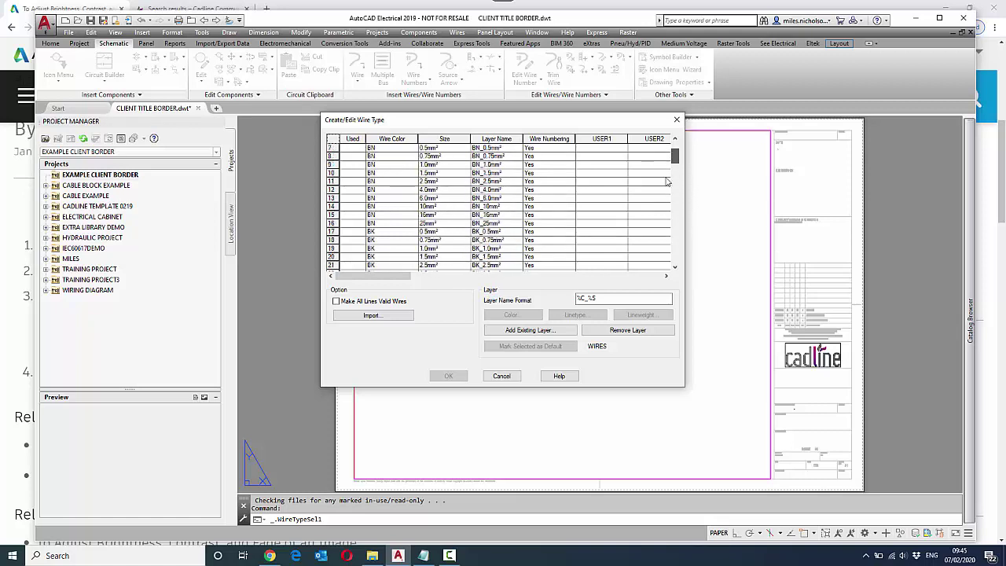
click(390, 316)
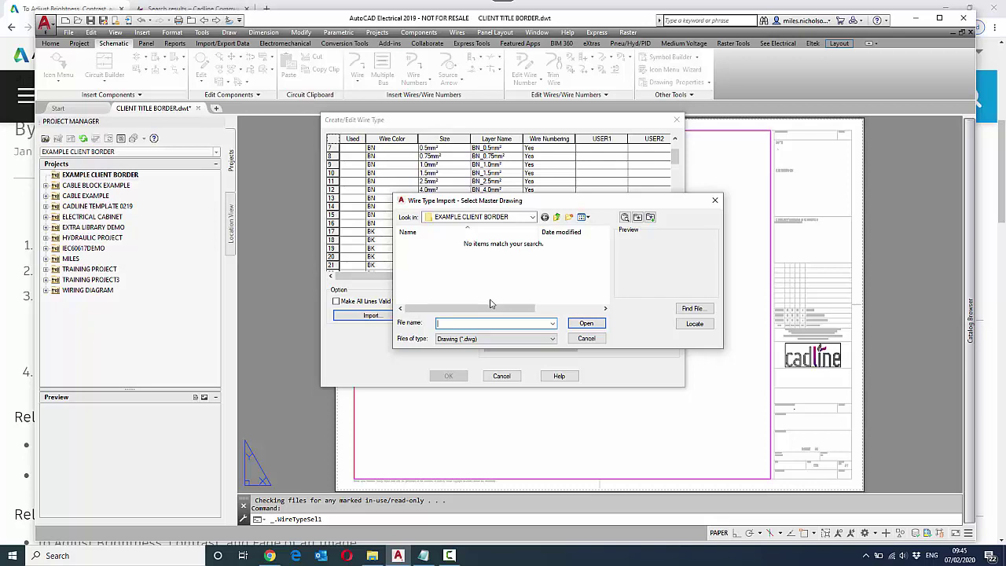
click(588, 339)
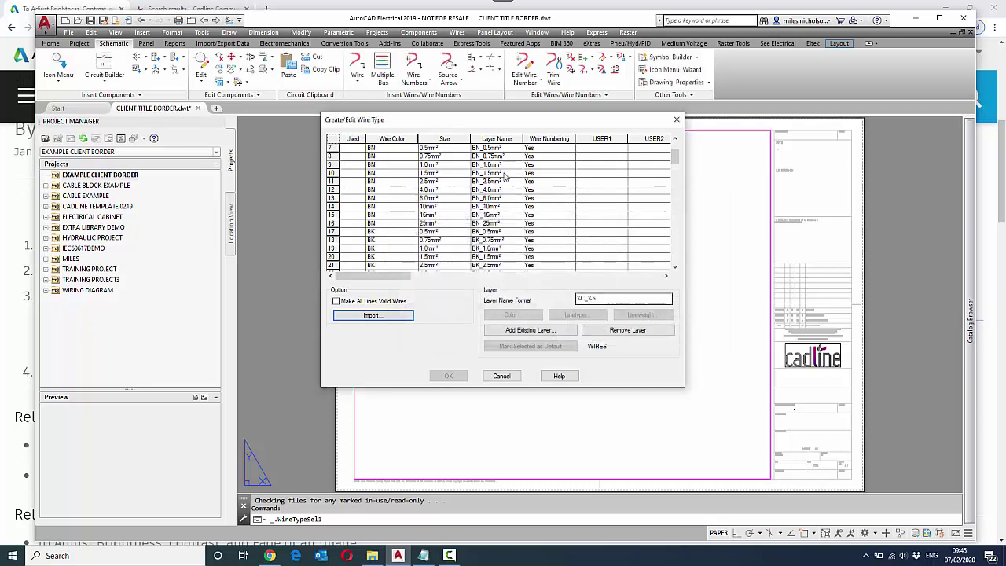
click(454, 165)
shift+click(449, 192)
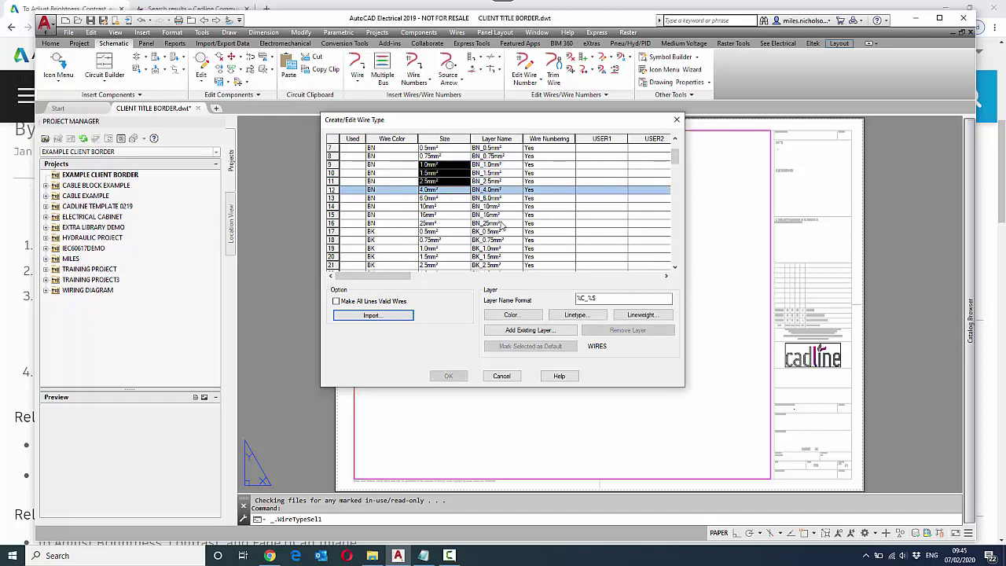
click(511, 314)
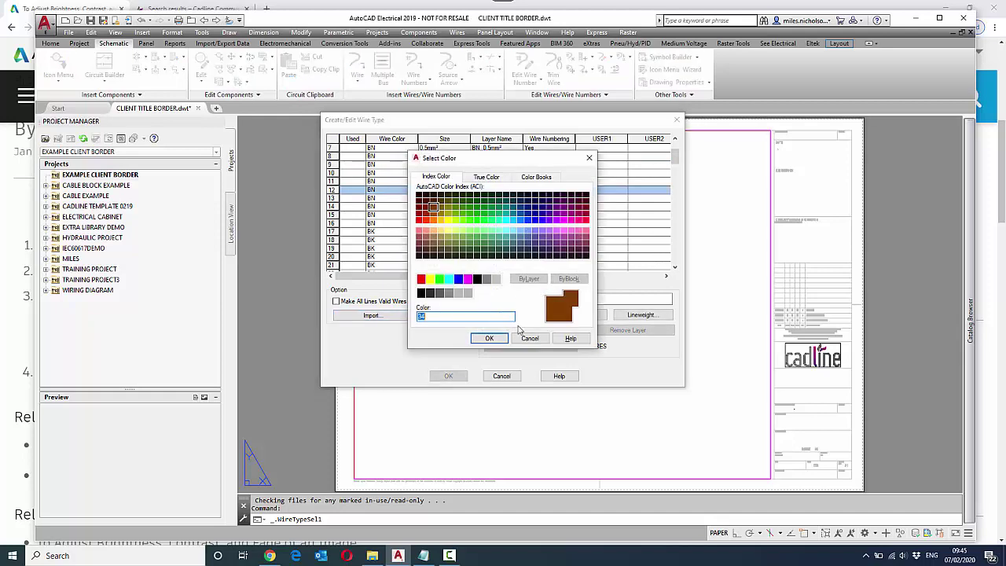
click(489, 338)
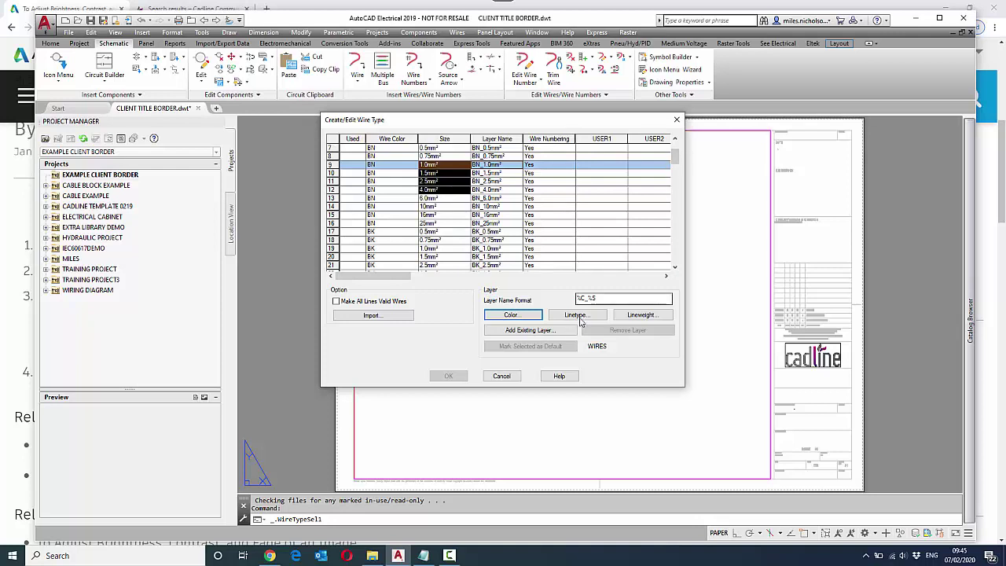
click(501, 376)
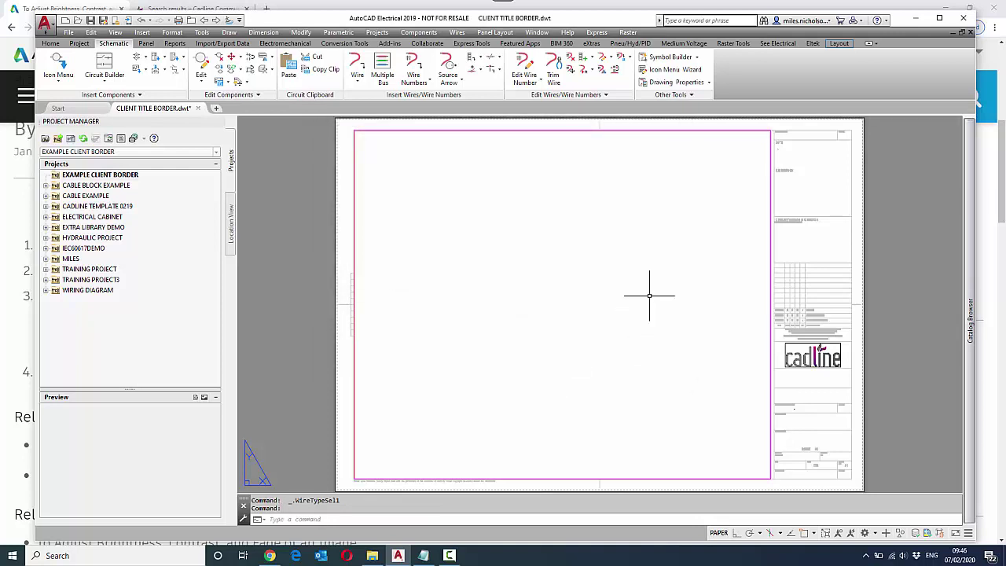
click(663, 83)
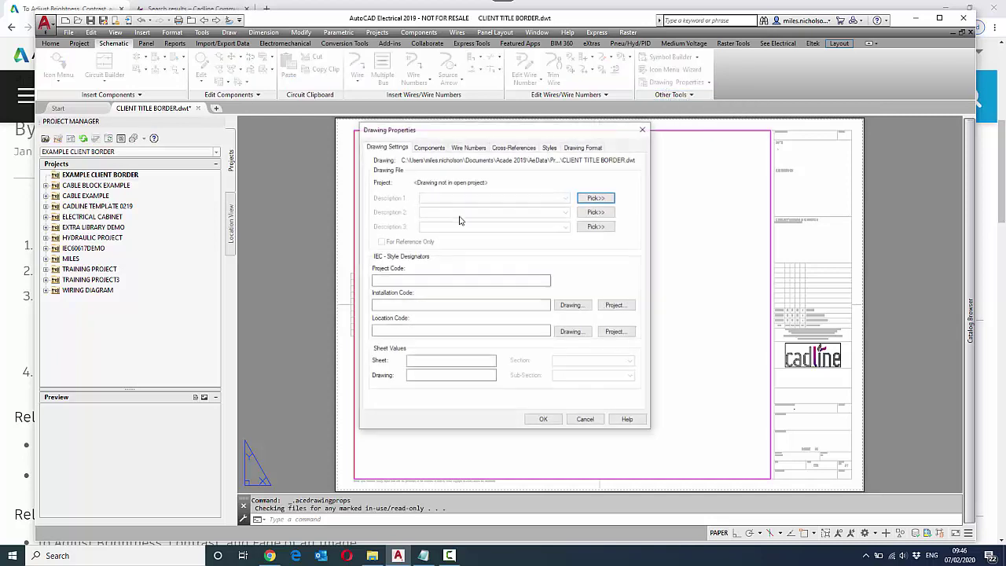
click(429, 146)
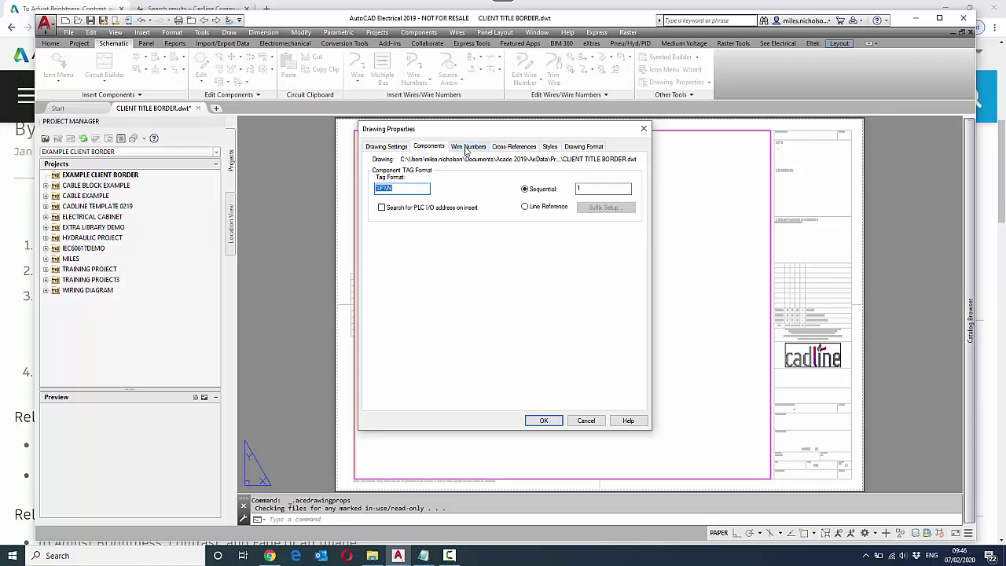
click(469, 147)
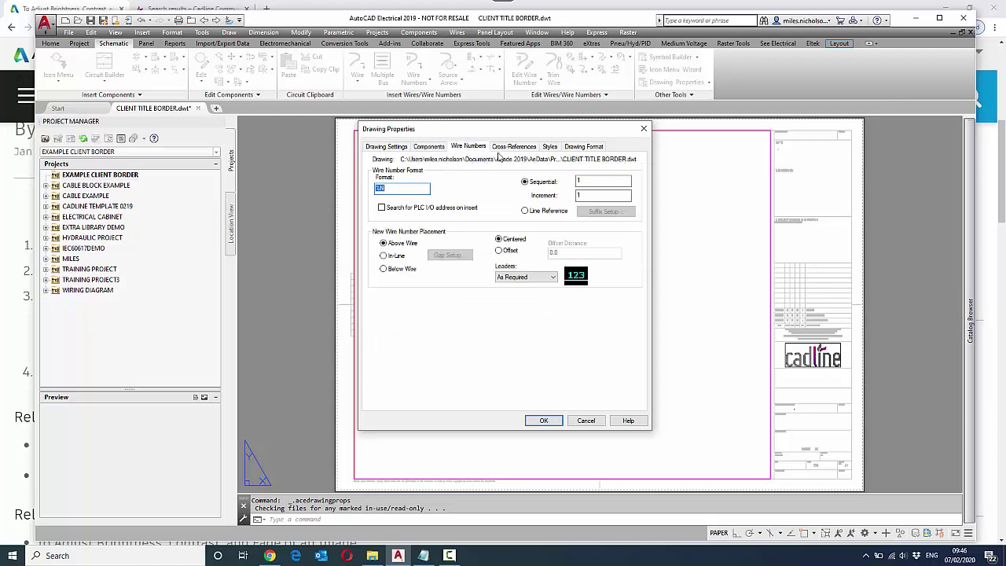
click(512, 147)
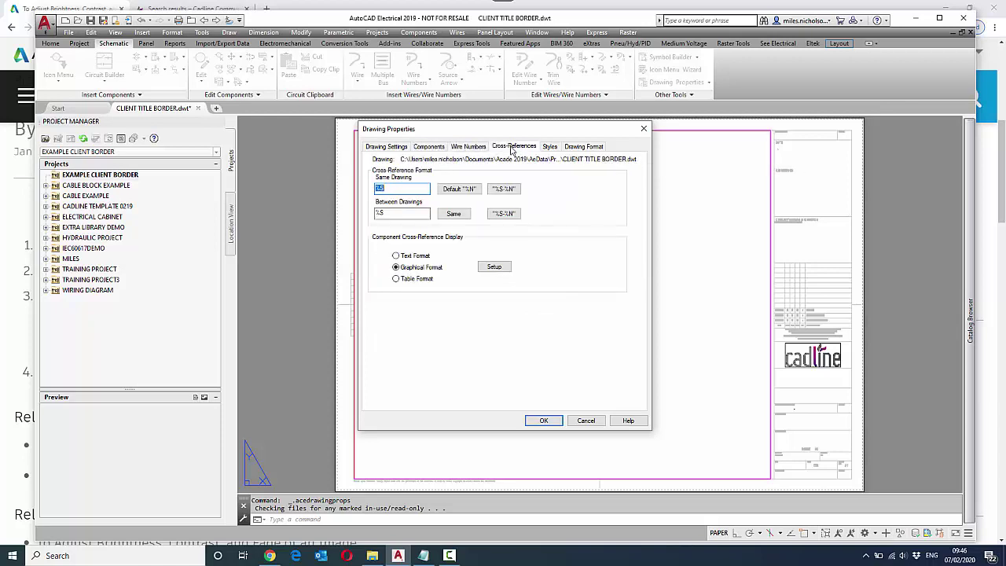
click(549, 147)
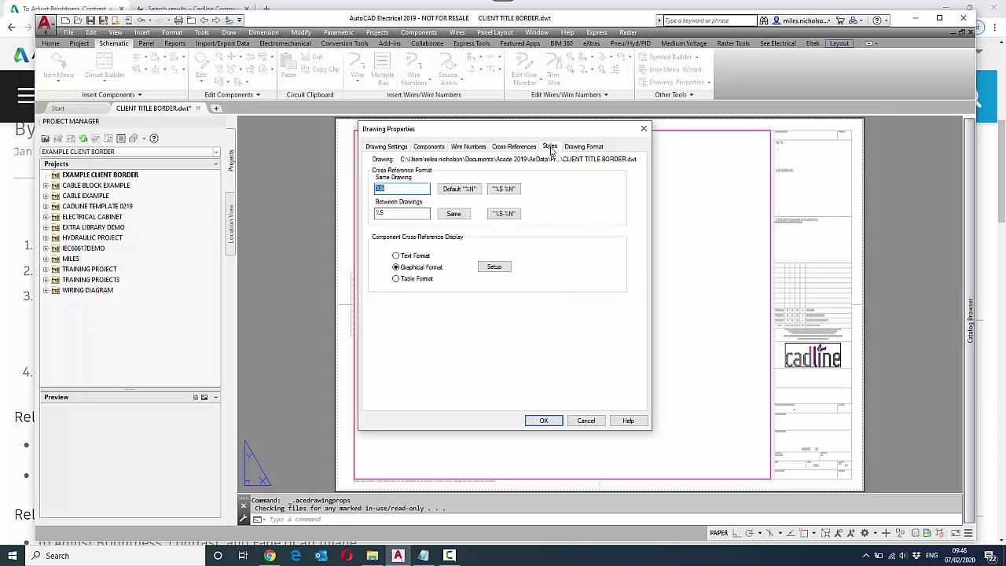
click(594, 148)
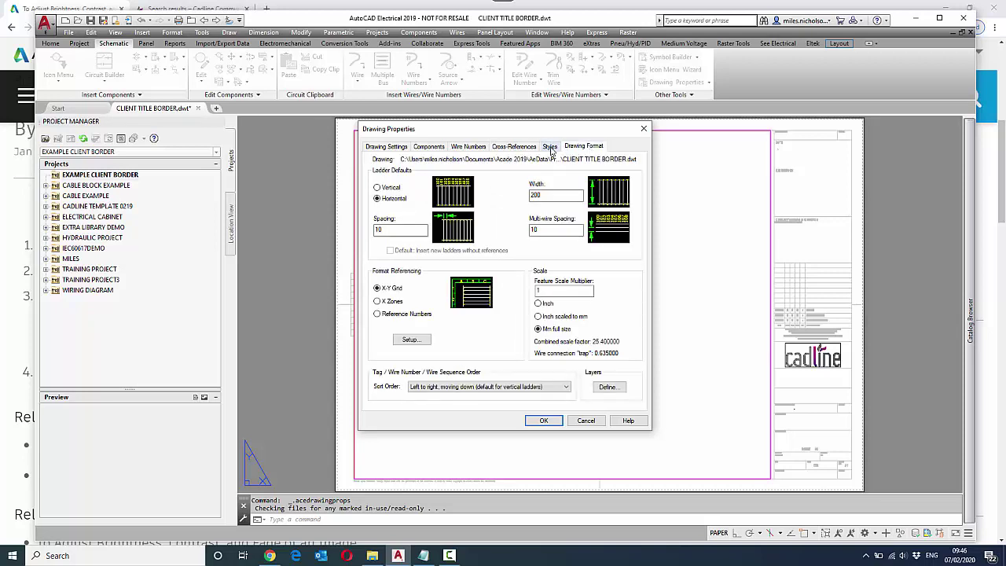
click(514, 147)
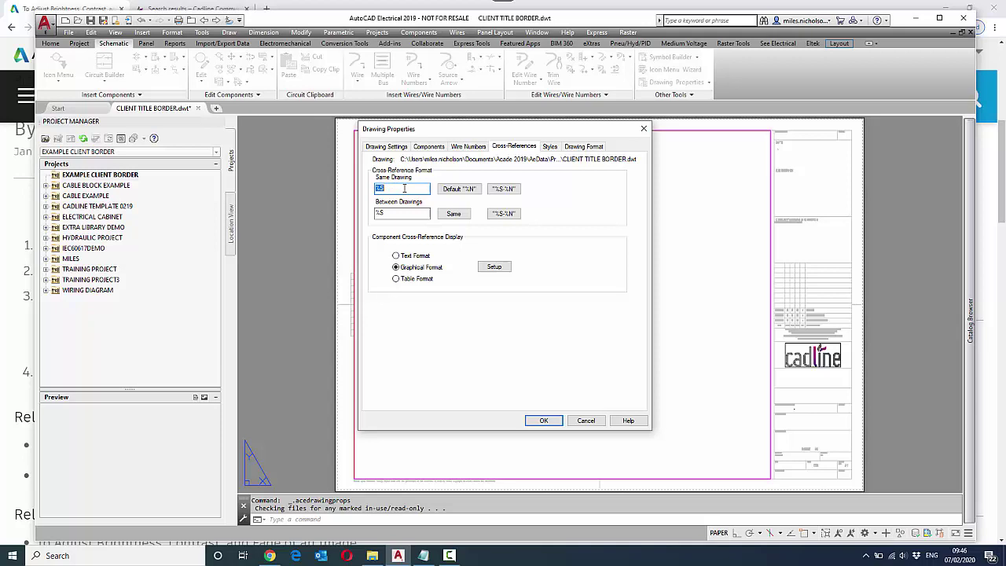
click(543, 420)
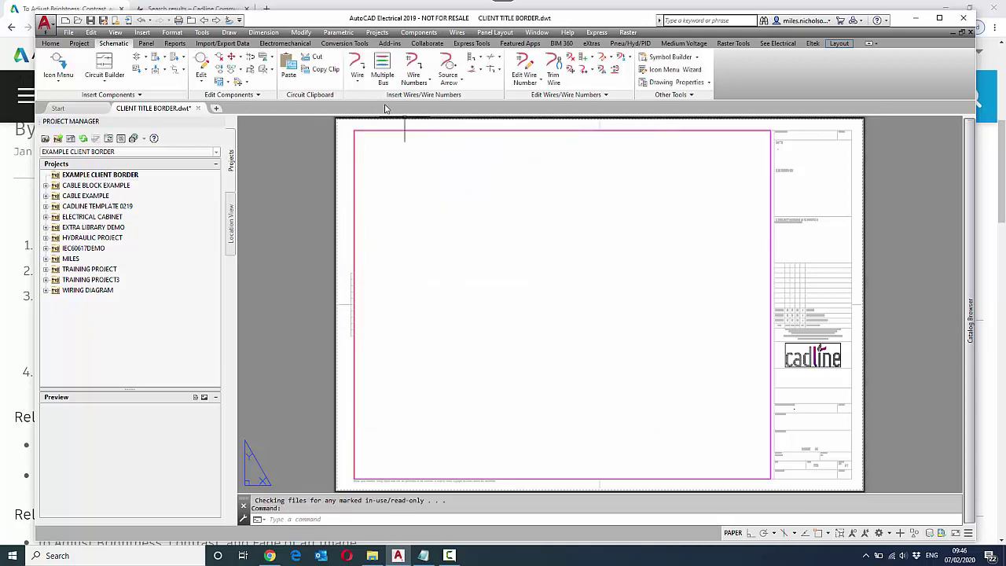
click(481, 60)
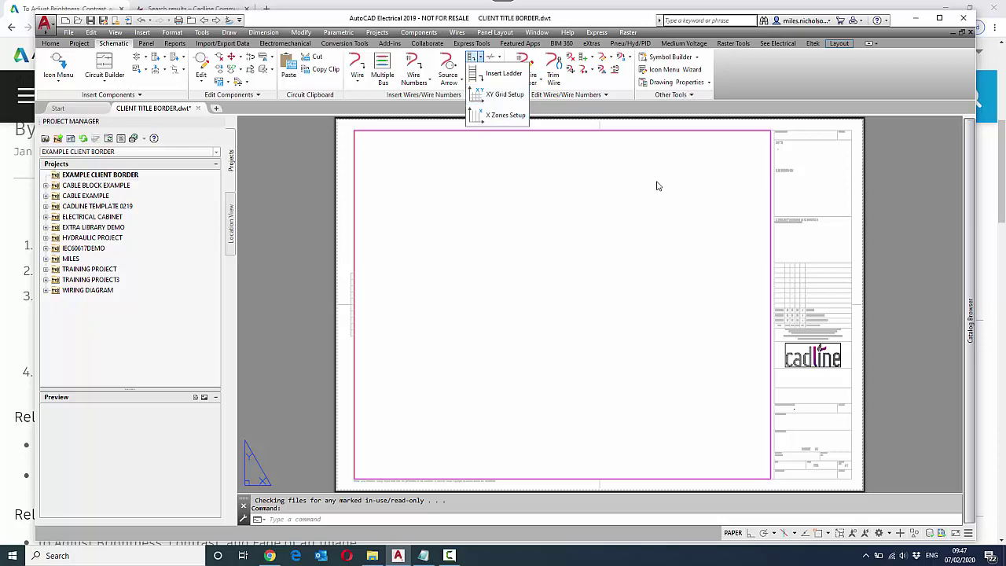
click(676, 83)
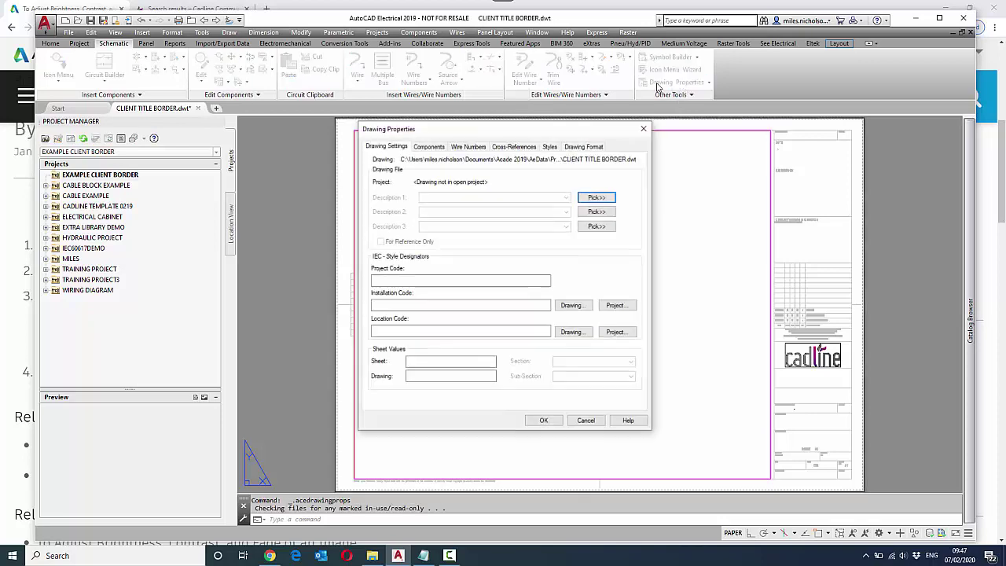
click(581, 148)
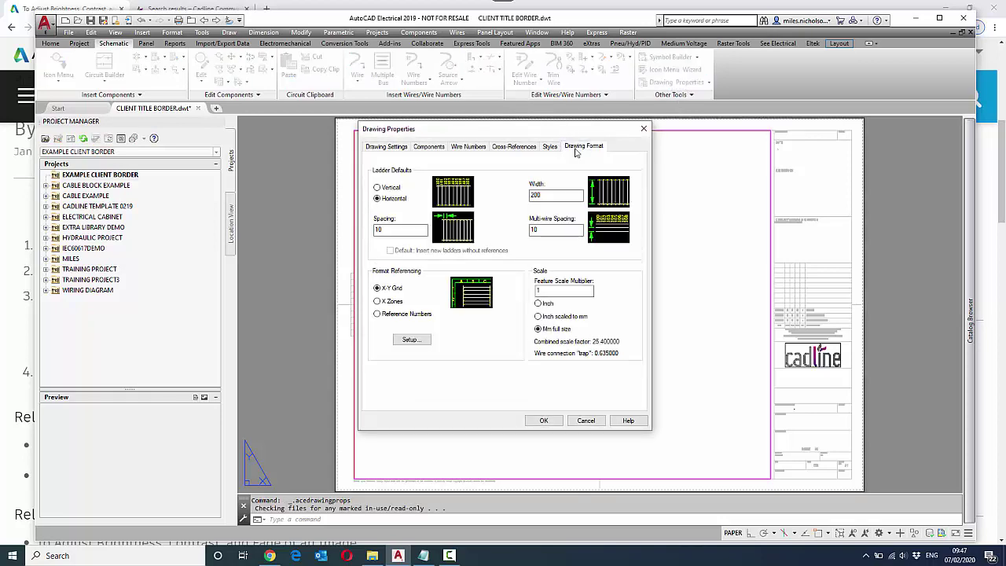
click(410, 339)
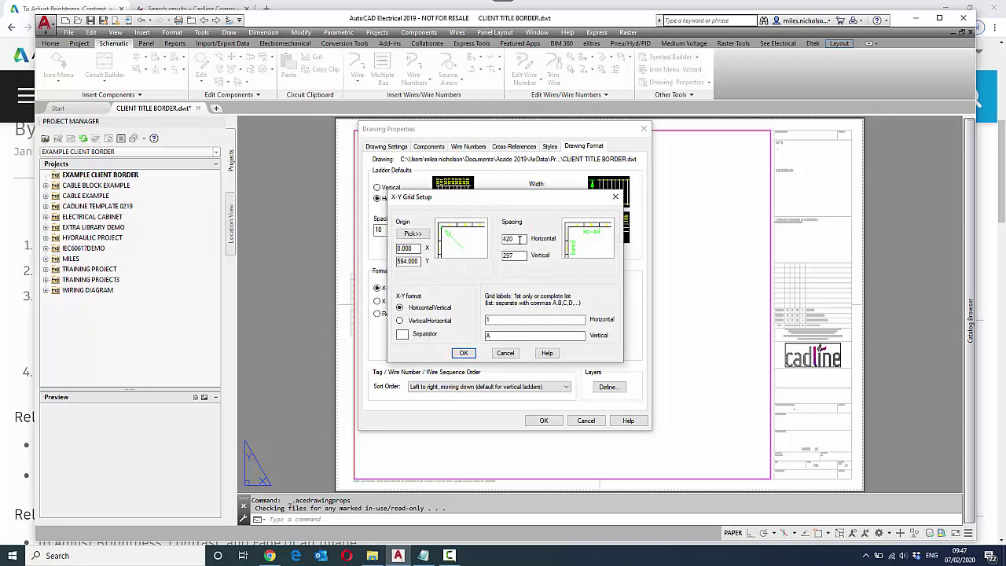
click(505, 353)
click(543, 420)
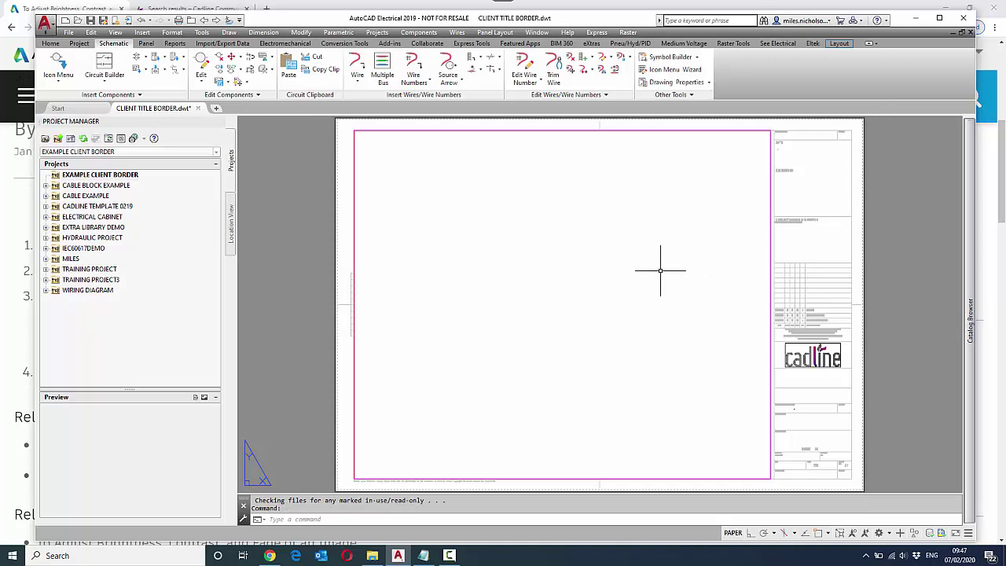
Step: Zoom in and out on the title block fields showing scale NTS and size A1
scroll(786, 330, up, 6)
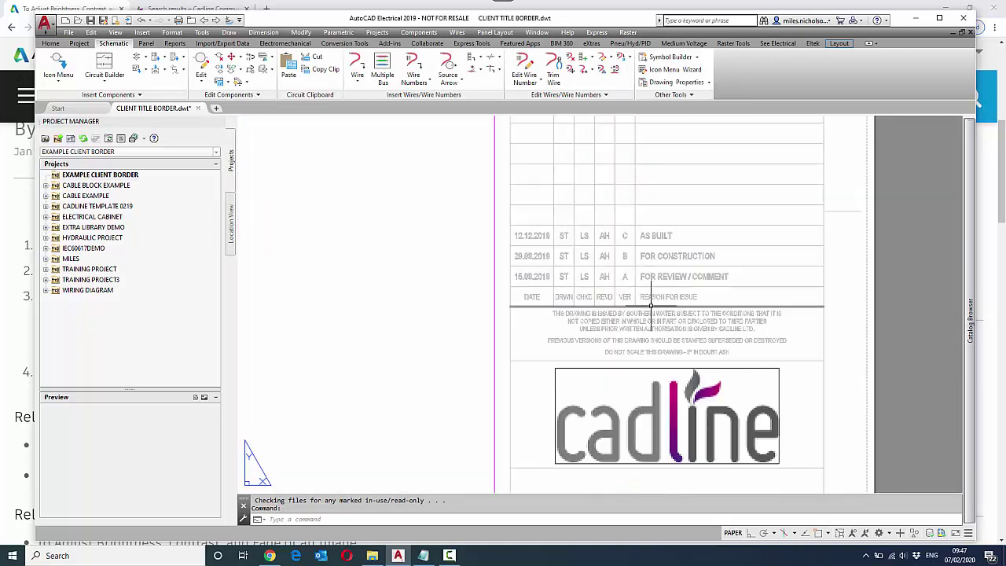
scroll(581, 291, down, 3)
scroll(584, 274, up, 5)
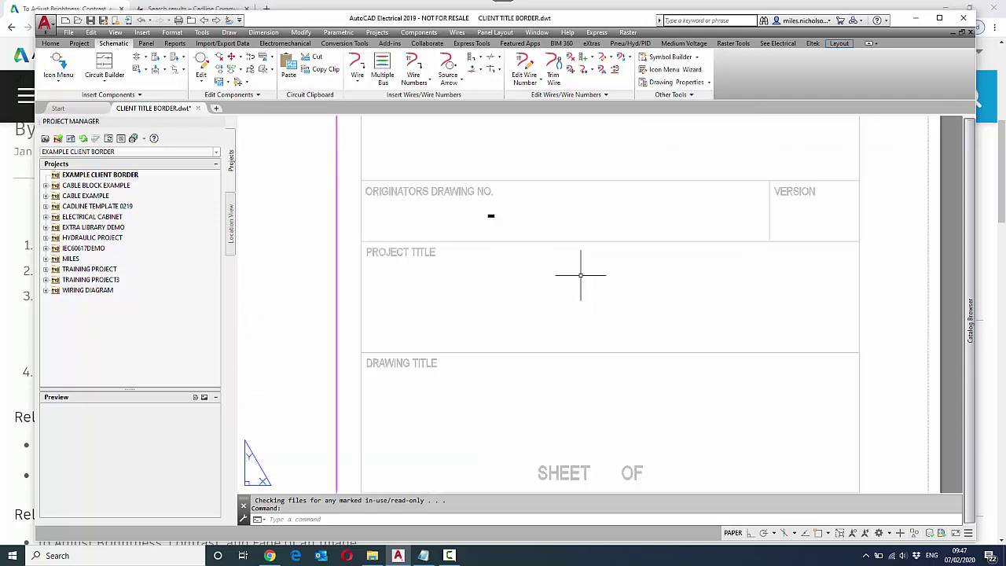
scroll(580, 300, down, 3)
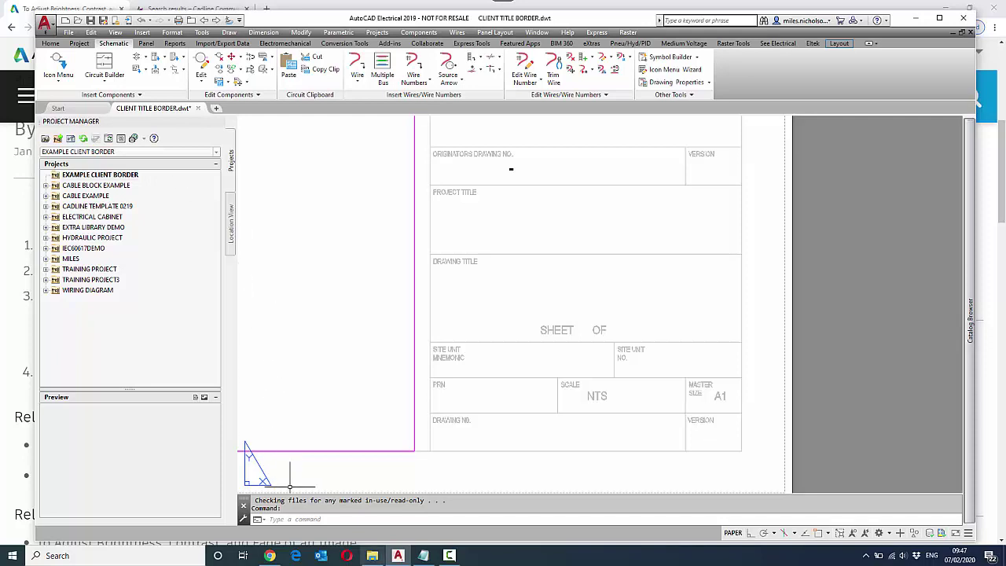
Step: Move Notepad aside and scroll through the default_wdtitle.wdl labels, Job Number to Rev lines
click(423, 556)
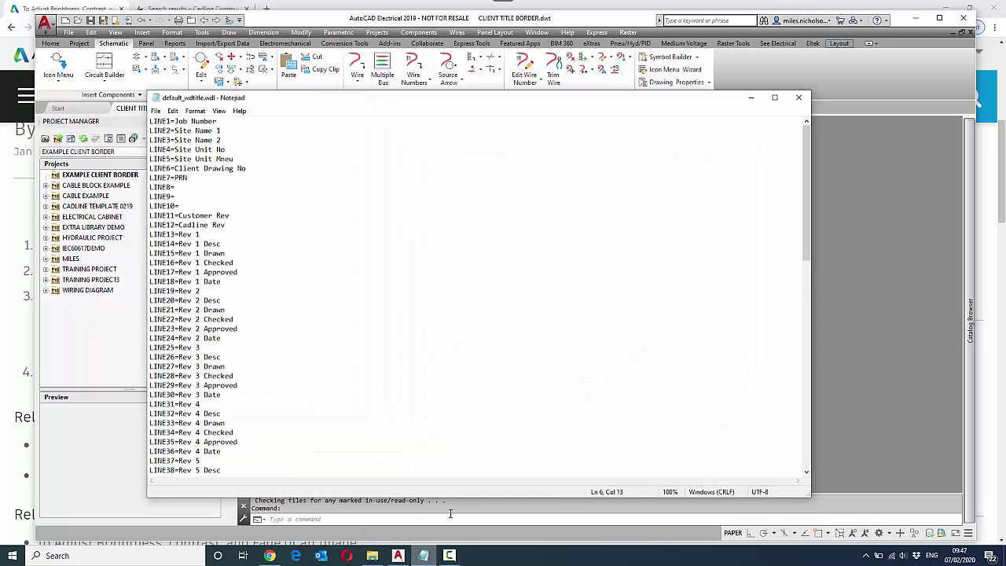
drag(401, 101, 491, 106)
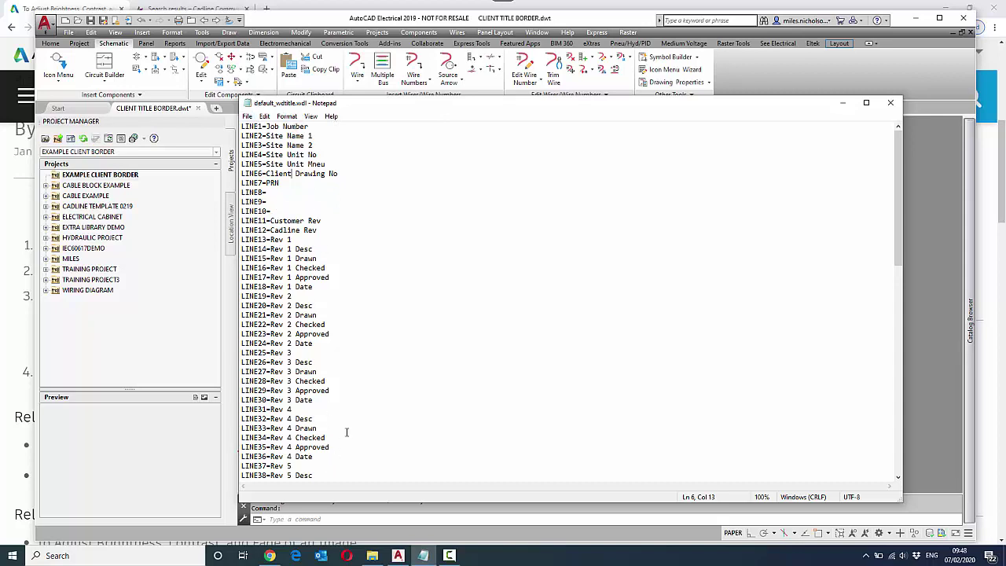
scroll(345, 431, down, 7)
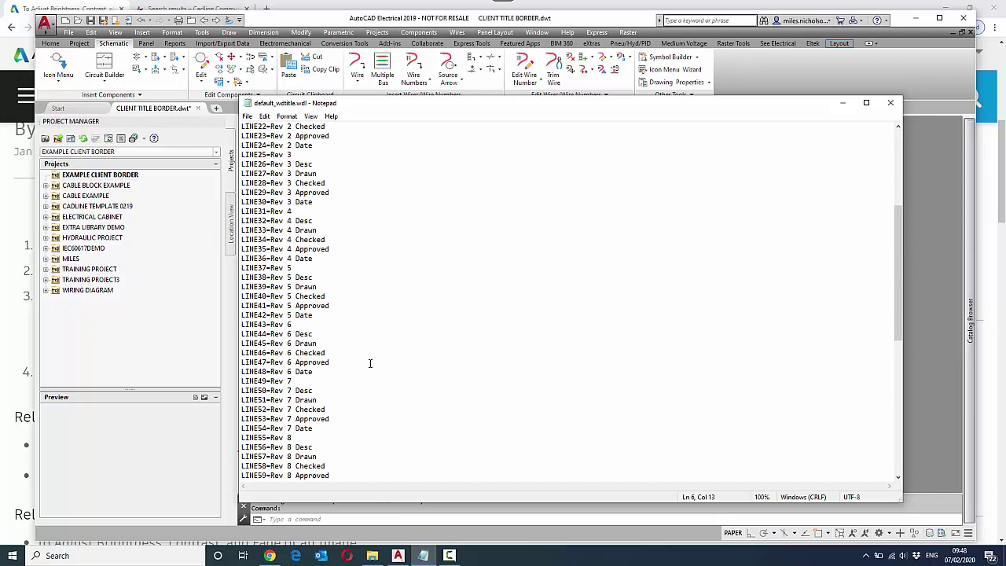
scroll(370, 363, down, 6)
scroll(366, 374, up, 8)
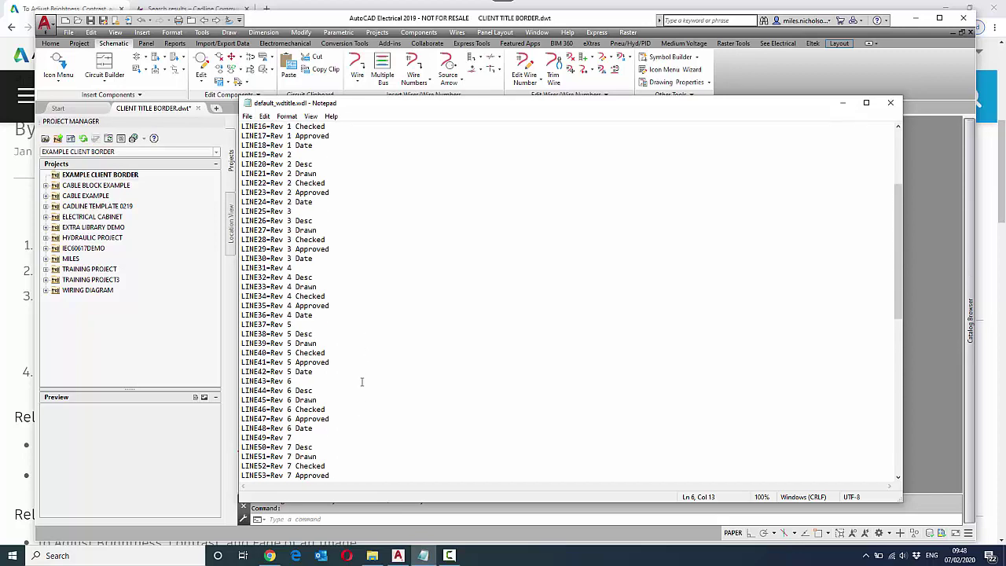
scroll(362, 382, up, 5)
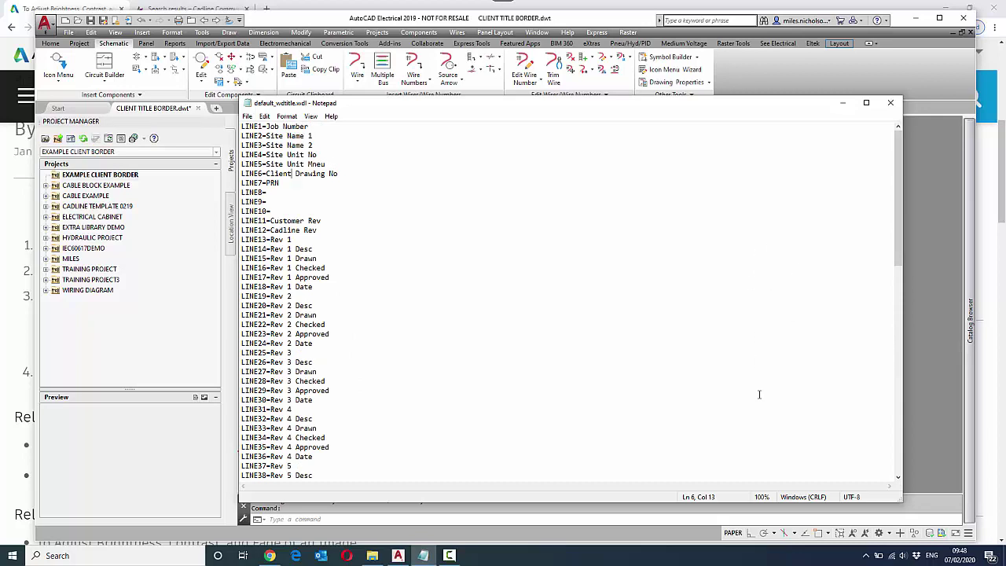
Step: Close the label file and select the title block in CLIENT TITLE BORDER.dwt
click(890, 102)
middle_drag(538, 335, 547, 400)
click(500, 270)
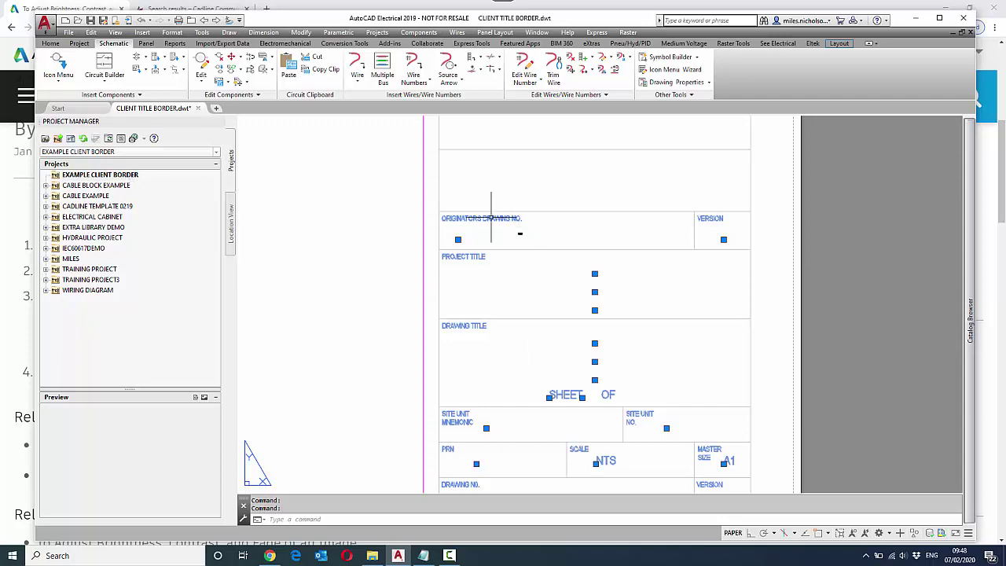
Step: Inspect the EXAMPLE CLIENT BORDER project descriptions, cancel unchanged, and show the Project tab
middle_drag(478, 207, 526, 206)
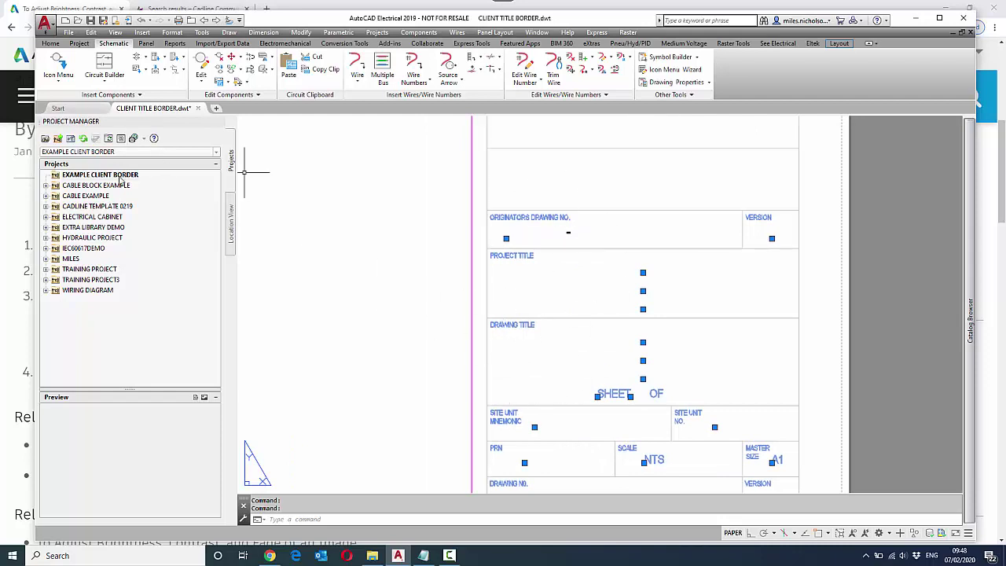
right_click(122, 182)
click(165, 249)
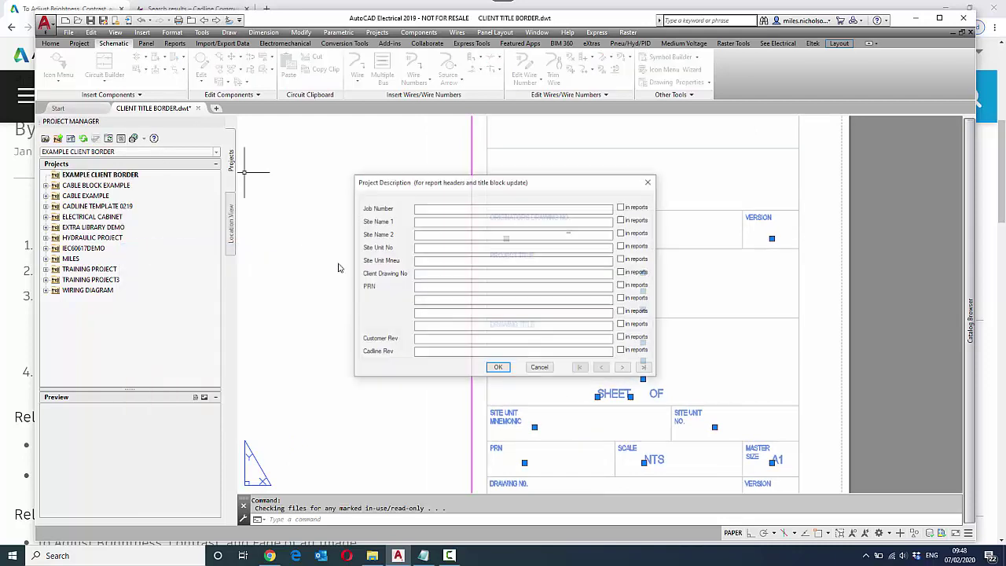
drag(476, 186, 267, 221)
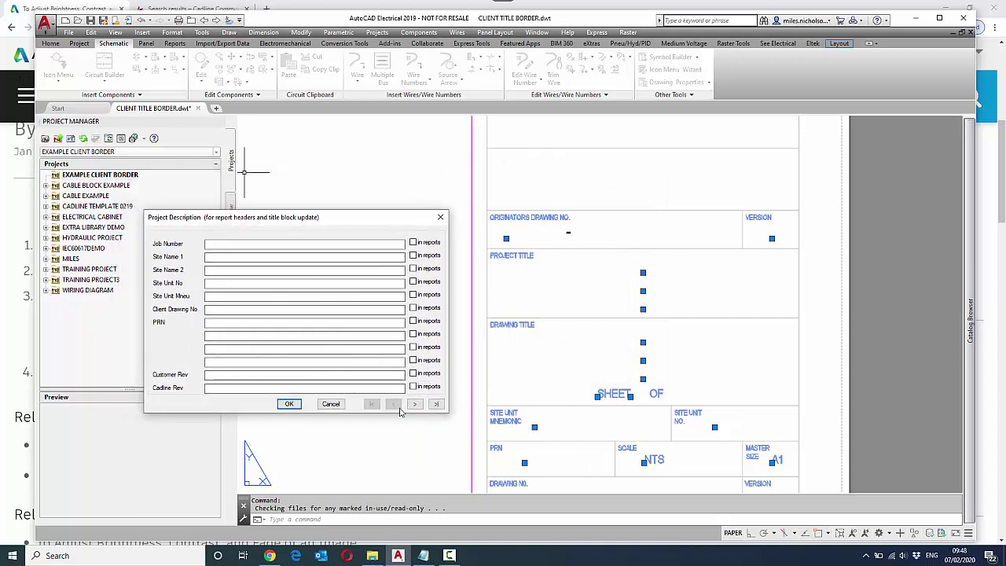
click(330, 403)
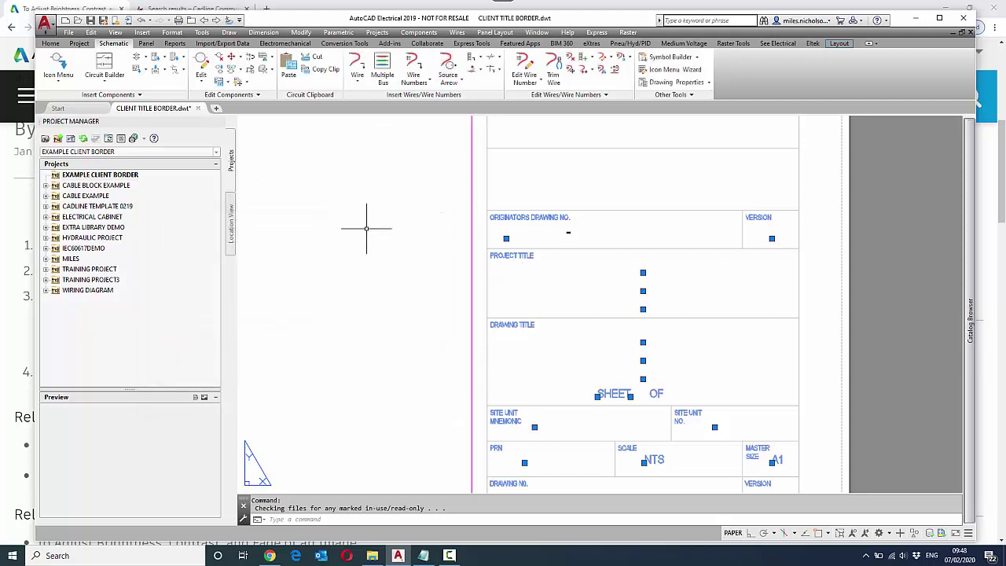
click(79, 44)
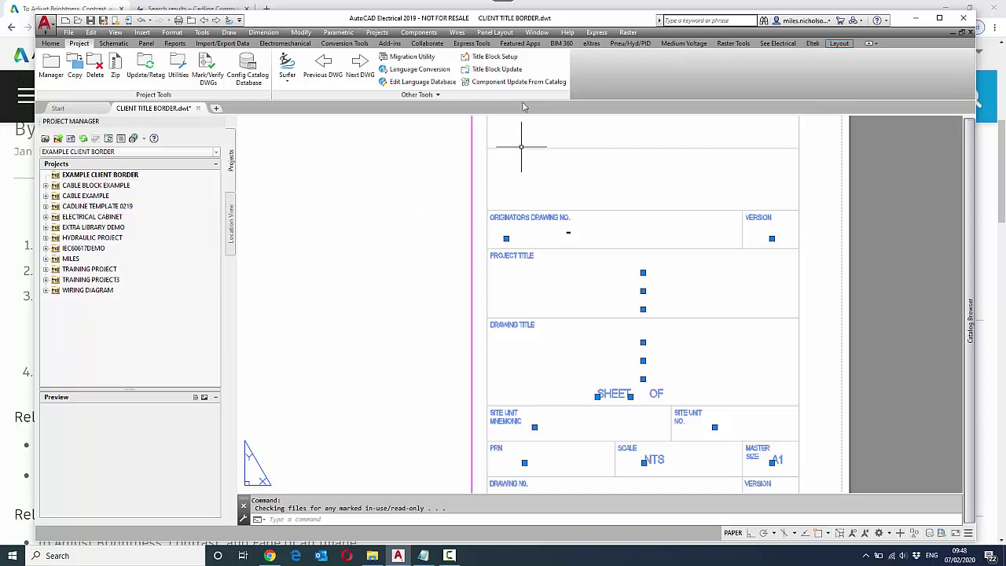
Step: Launch Title Block Setup with the <Project>.WDT file and pick PW_TITLE from the drawing
click(495, 60)
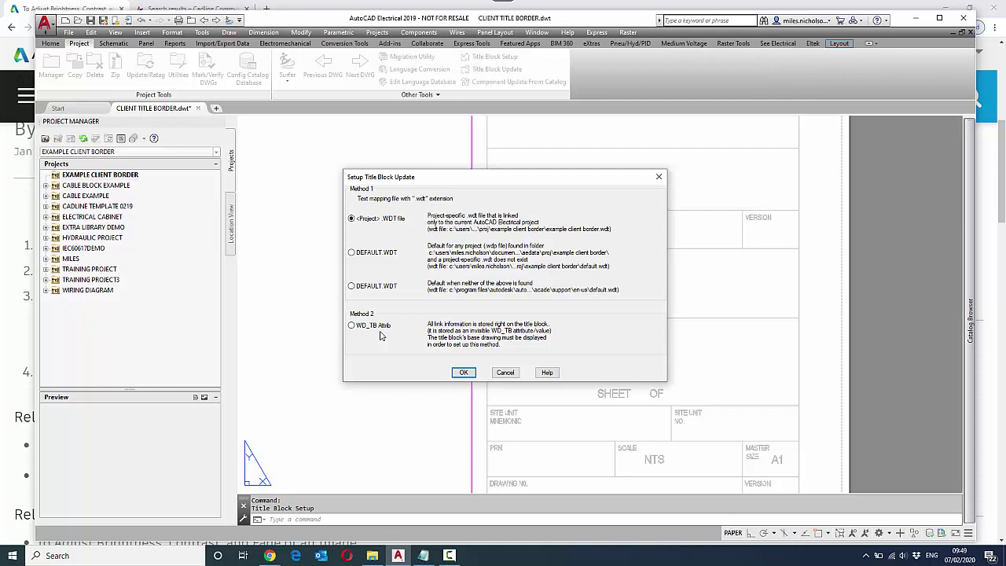
click(463, 372)
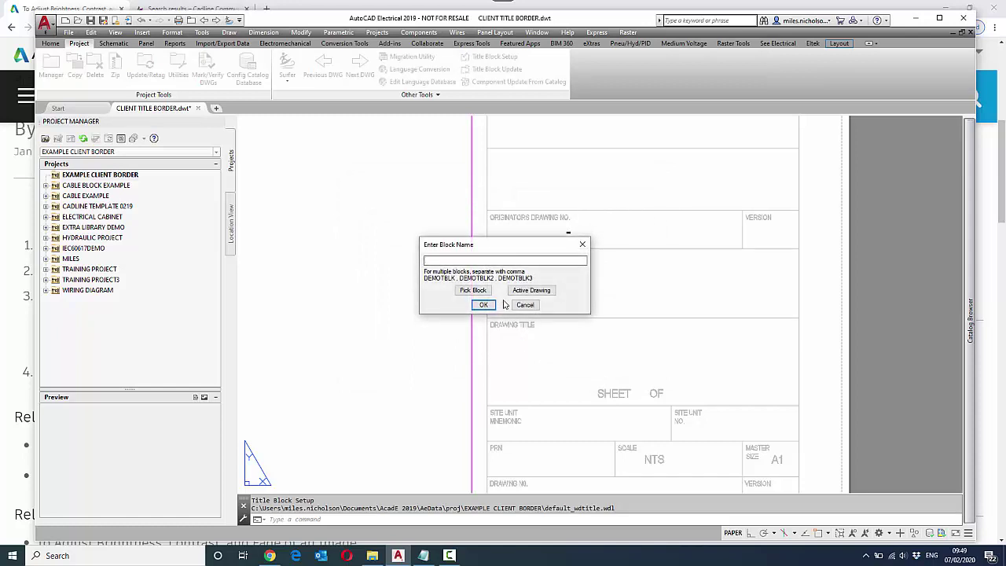
click(473, 290)
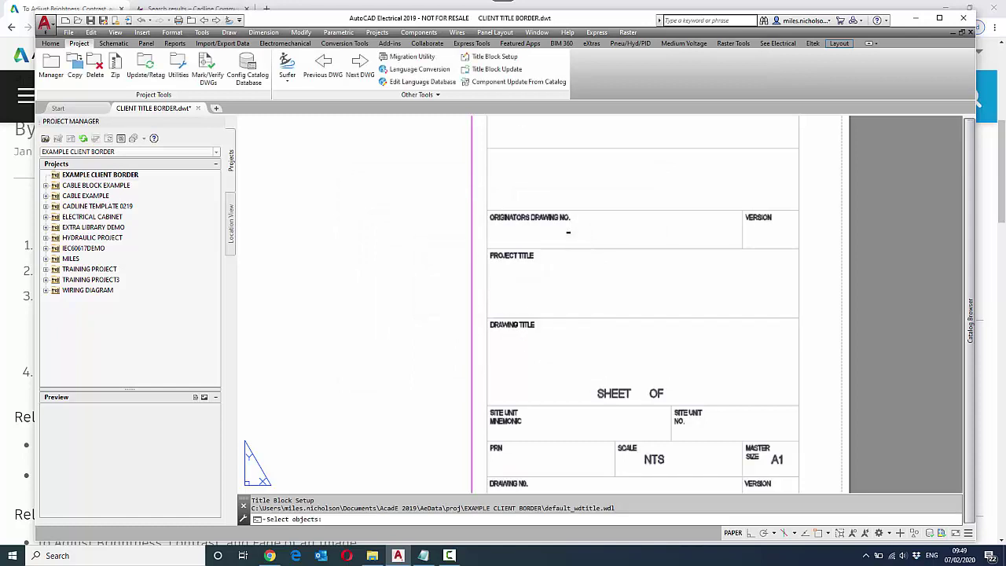
click(602, 317)
key(Return)
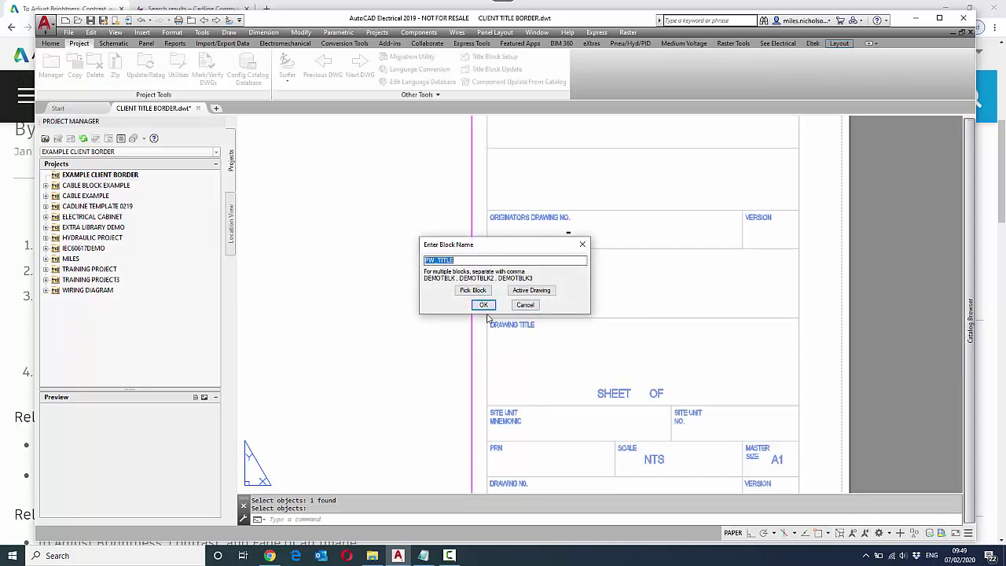
click(483, 305)
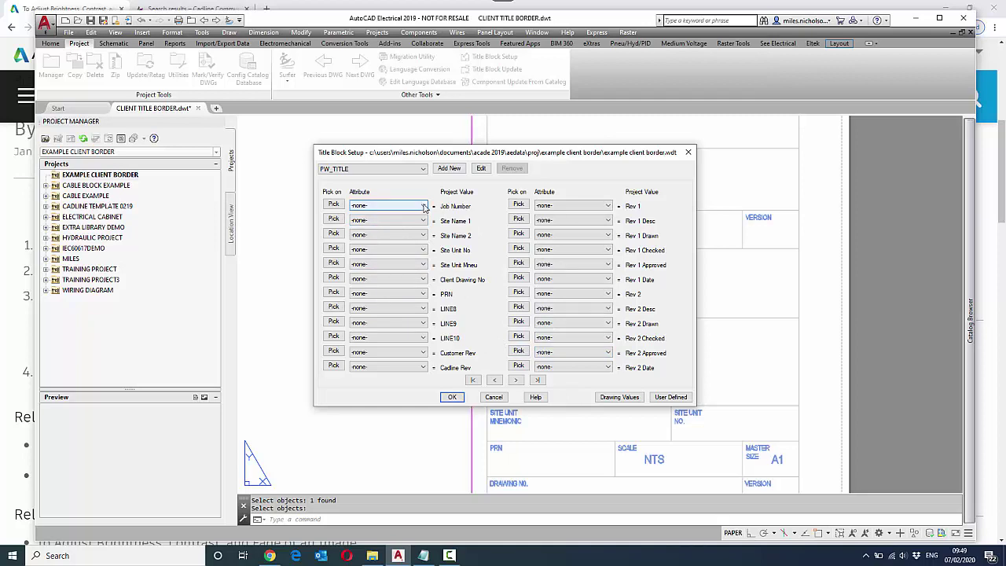
Step: Map Job Number, Site Name 1, Site Name 2, Site Unit No to JOB_CODE_NO, JOB_DESC, JOB_DESC2, SITE_UNIT_NO
click(424, 206)
click(371, 296)
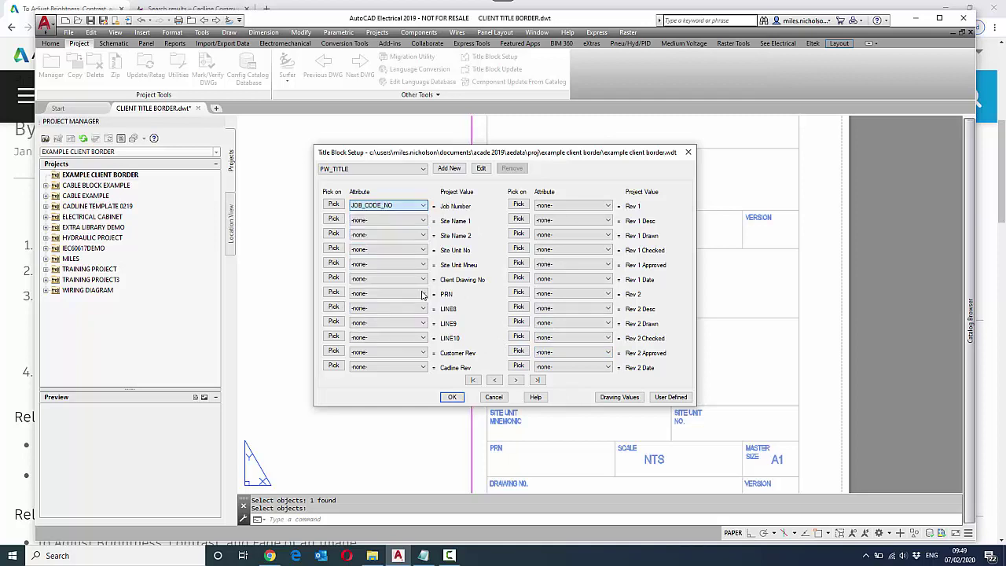
click(418, 222)
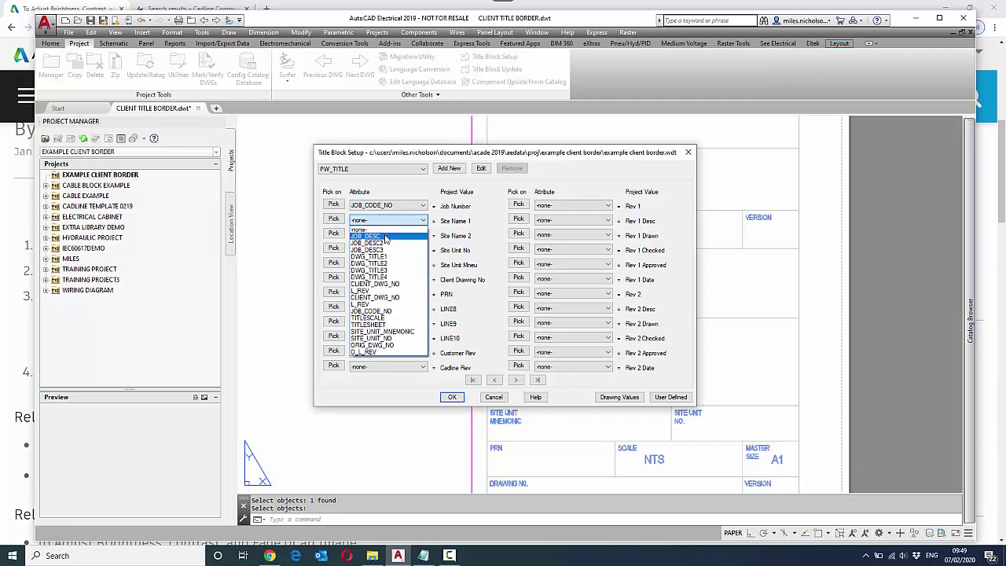
click(385, 239)
click(415, 235)
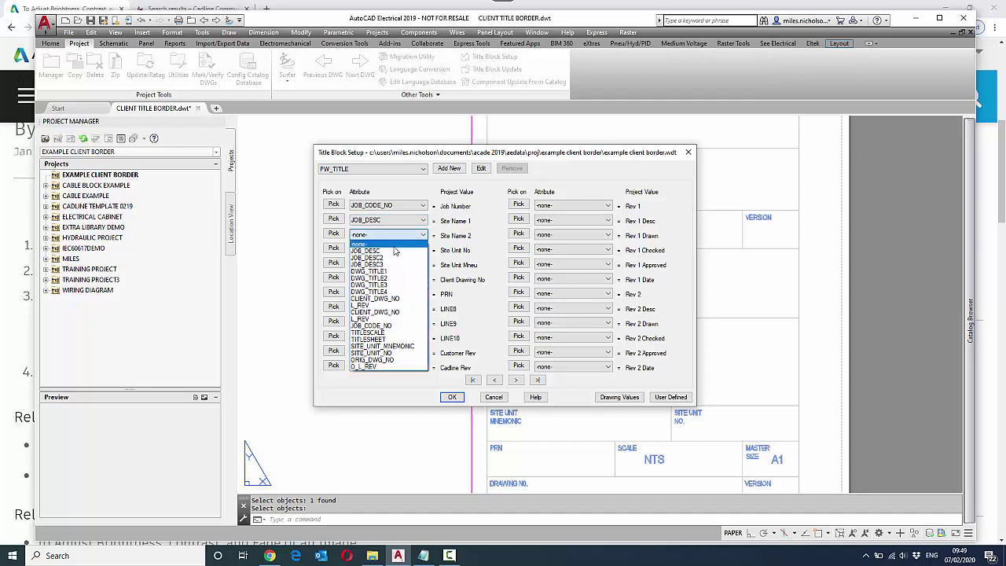
click(393, 257)
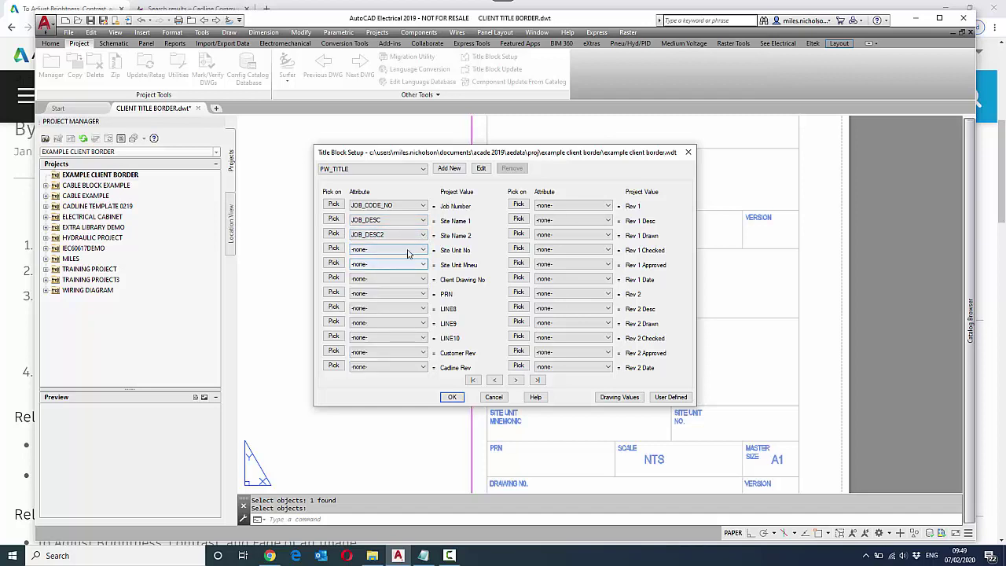
click(411, 251)
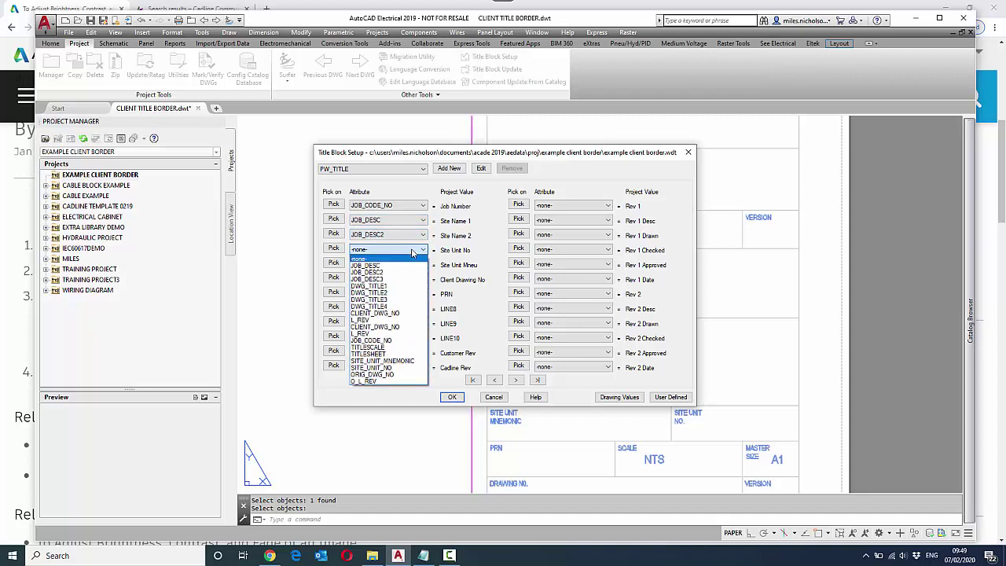
click(385, 367)
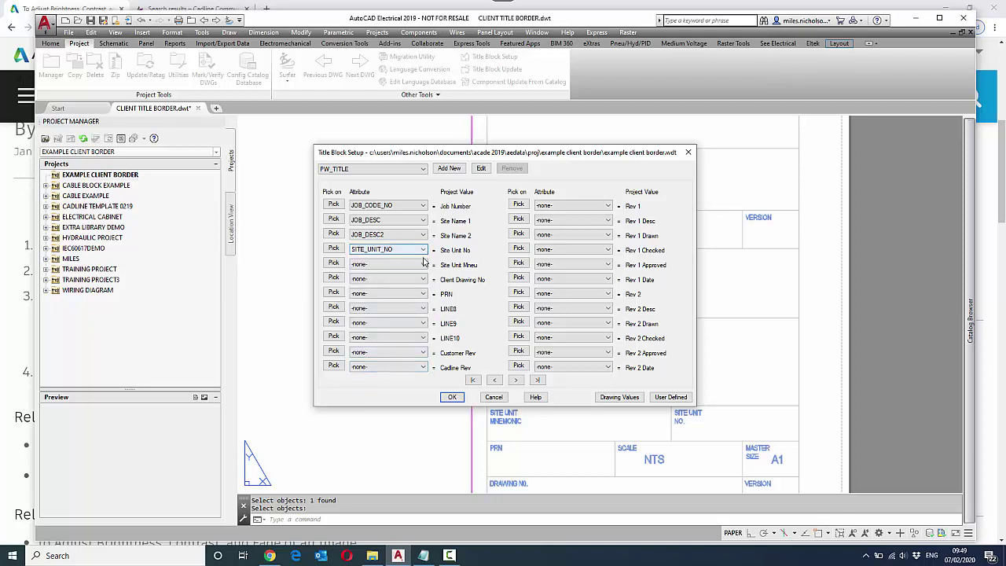
Step: Map Site Unit Mneu, Client Drawing No, Customer/Cadline Rev to SITE_UNIT_MNEMONIC, CLIENT_DWG_NO, L_REV, O_L_REV; save
click(422, 266)
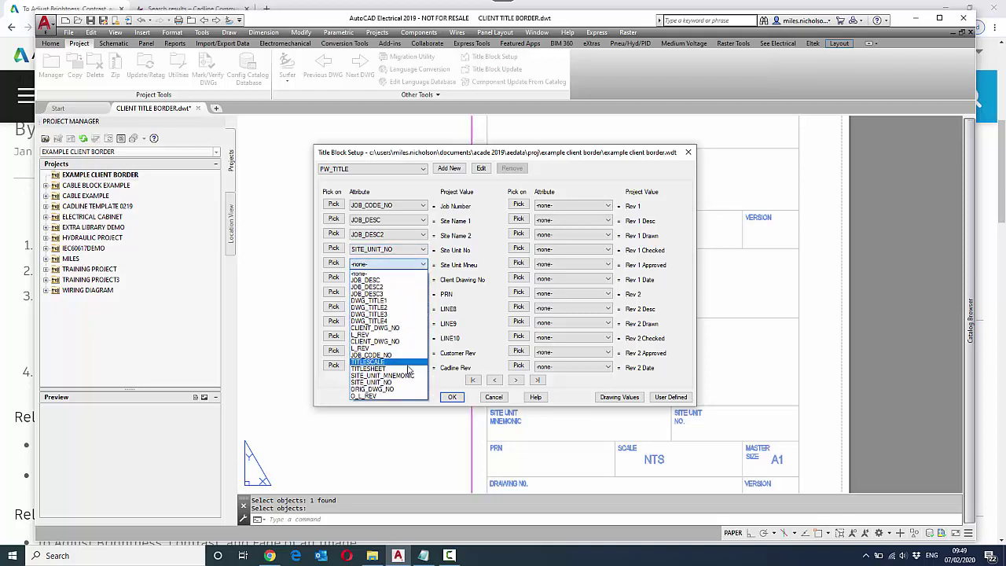
click(405, 377)
click(423, 280)
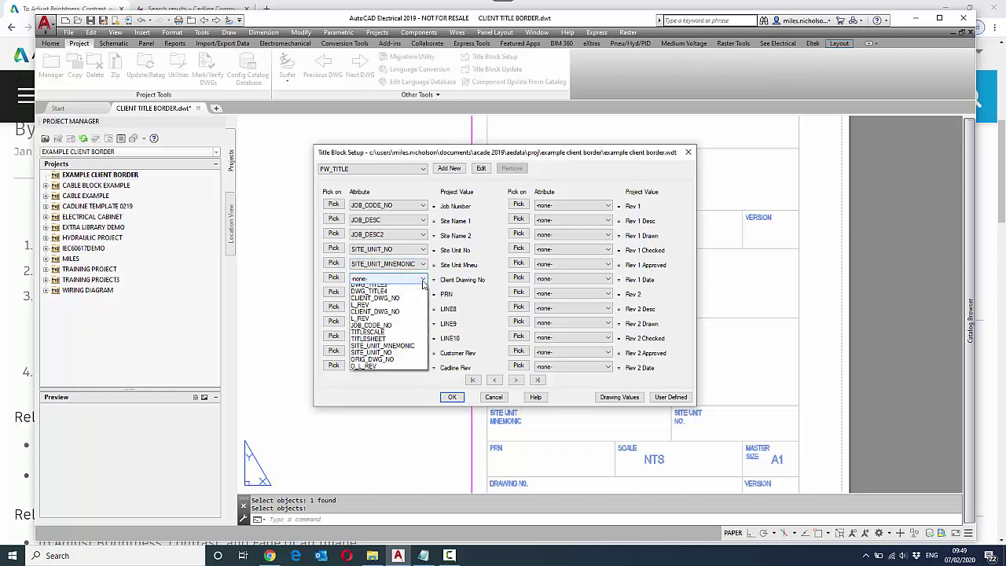
click(377, 343)
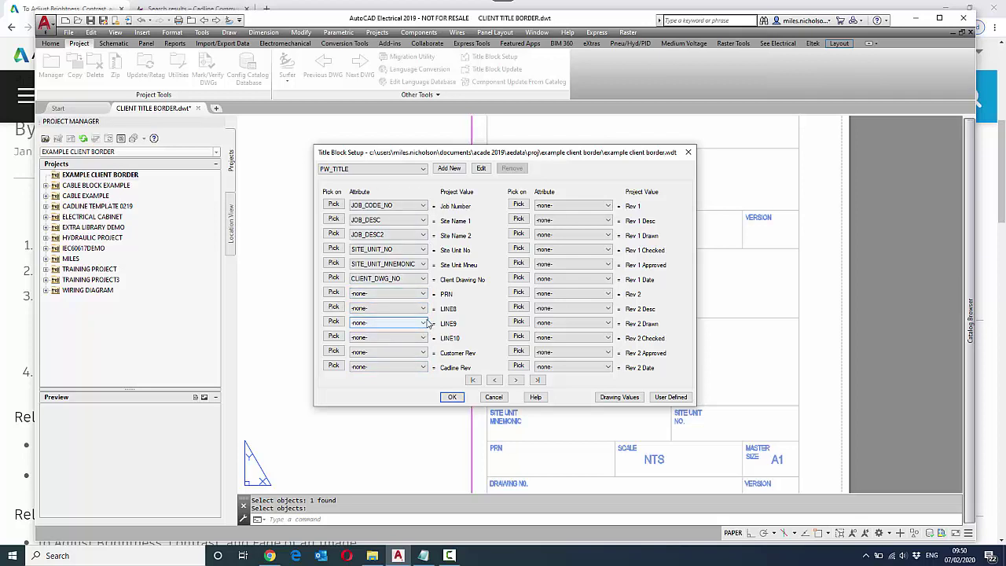
click(424, 353)
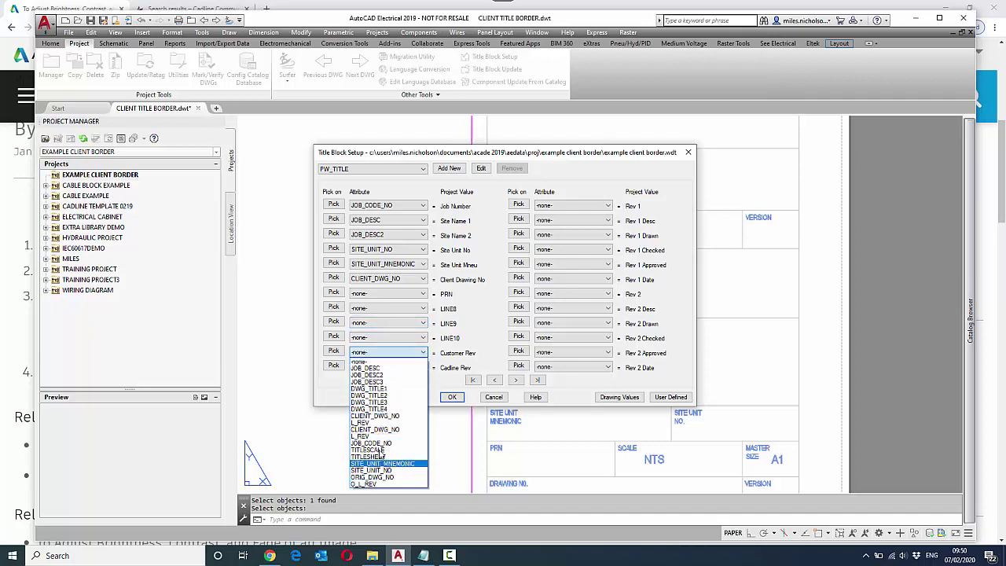
key(Escape)
click(423, 367)
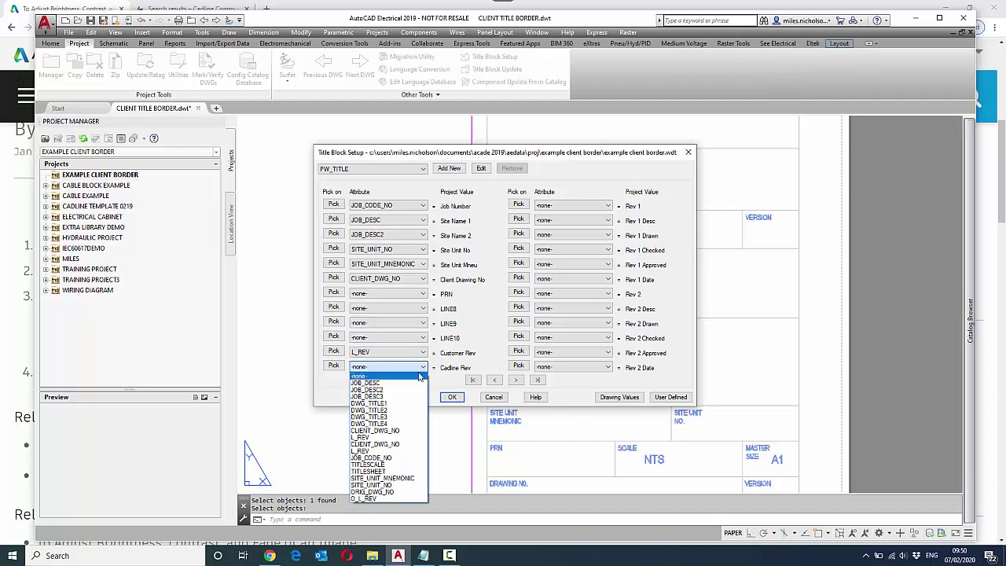
click(376, 499)
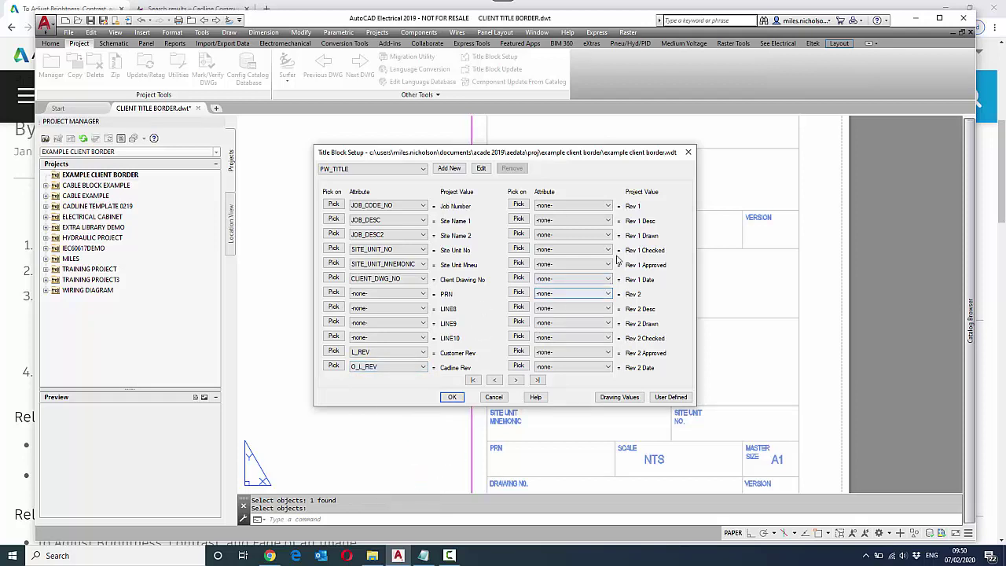
click(607, 205)
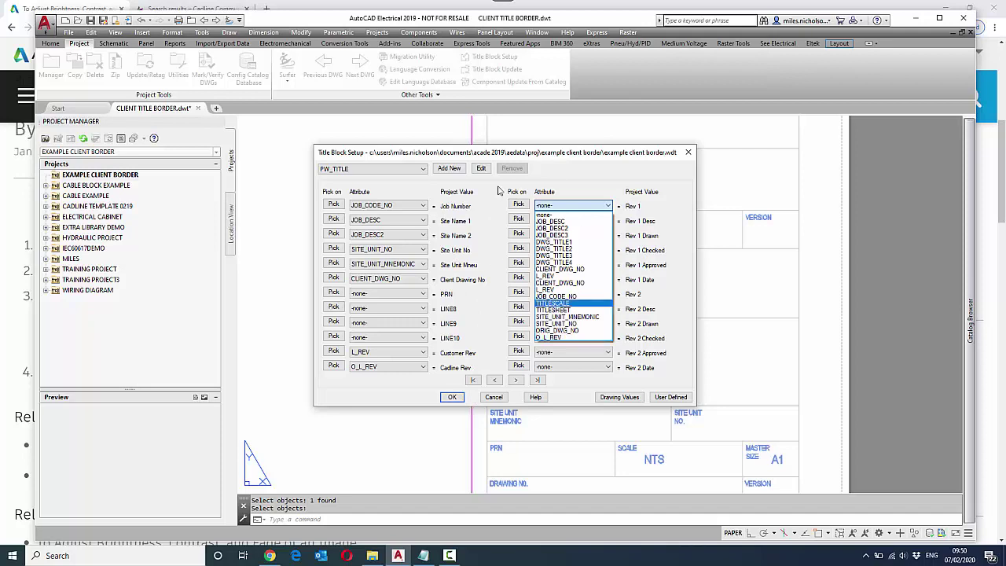
click(619, 396)
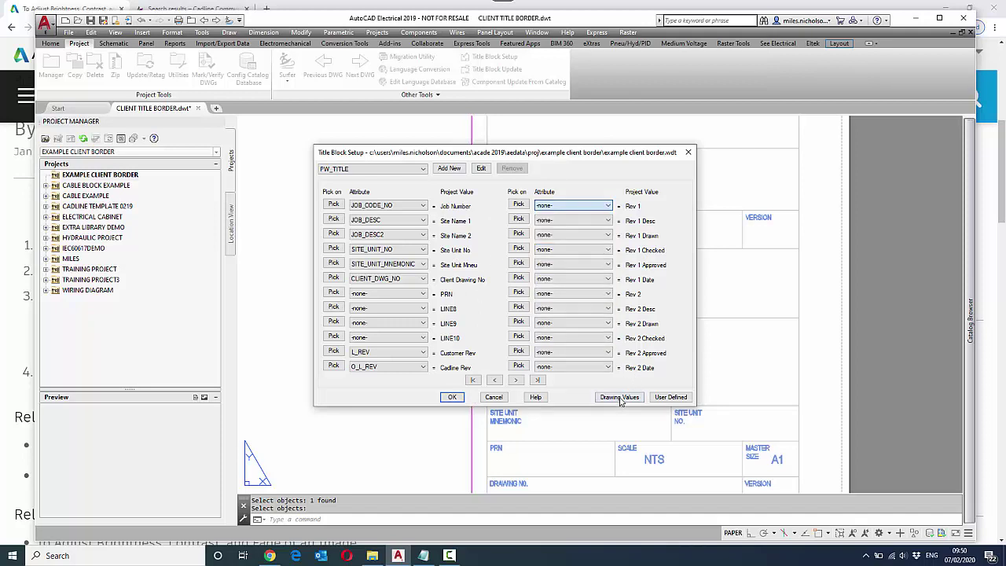
Step: Pan and zoom the drawing to reveal the revision table above the logo
key(Return)
scroll(591, 334, down, 2)
middle_drag(590, 337, 503, 396)
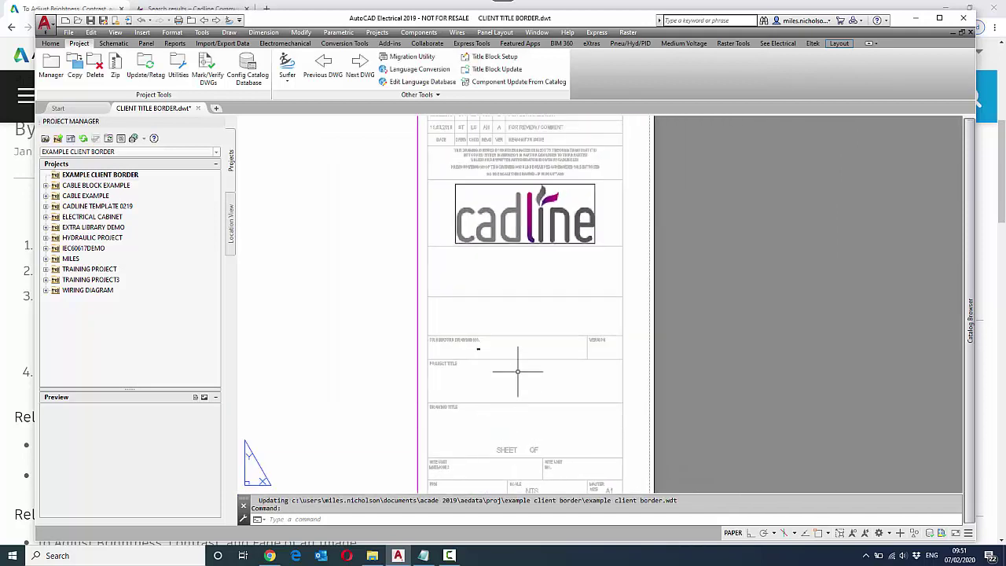
middle_drag(519, 285, 521, 454)
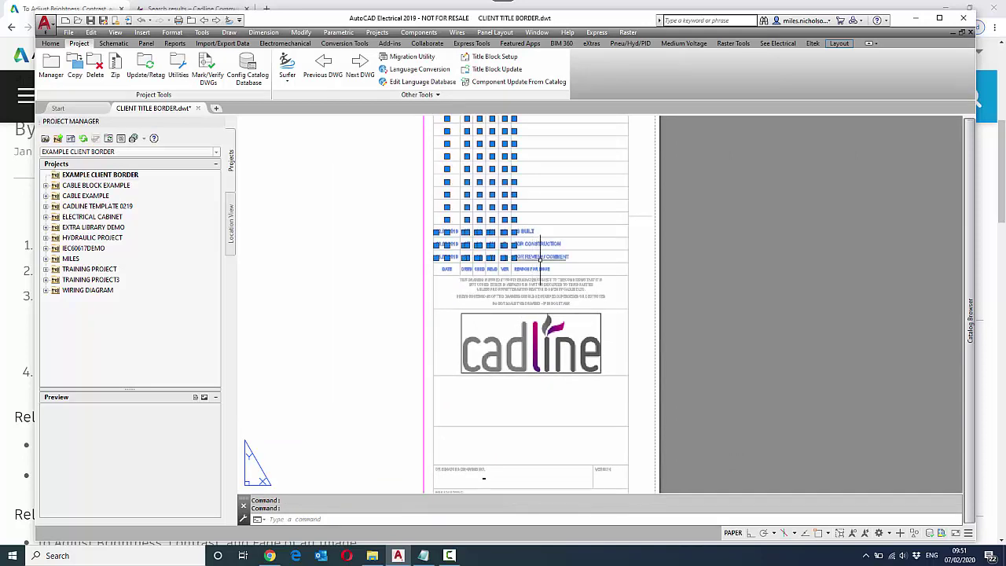
scroll(525, 298, down, 2)
middle_drag(540, 356, 517, 366)
scroll(539, 237, down, 2)
scroll(520, 302, up, 2)
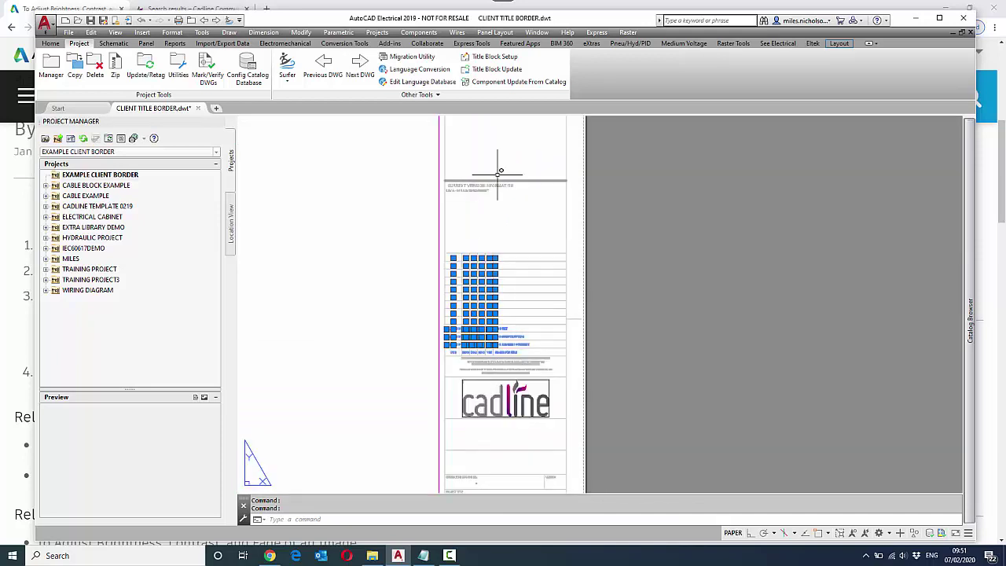
Step: Edit the project WDT in Title Block Setup and add PW_REV picked from the drawing
click(491, 56)
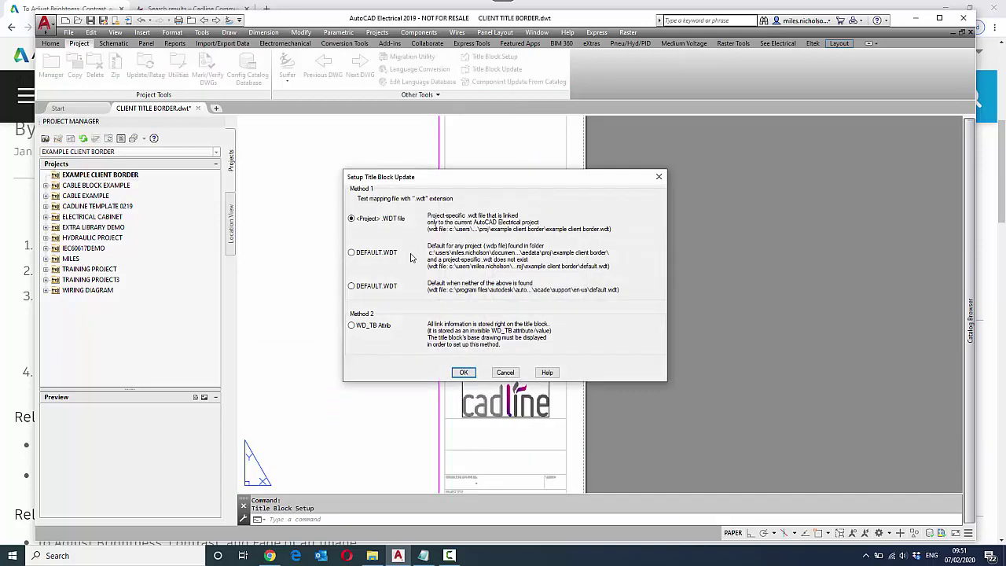
click(506, 372)
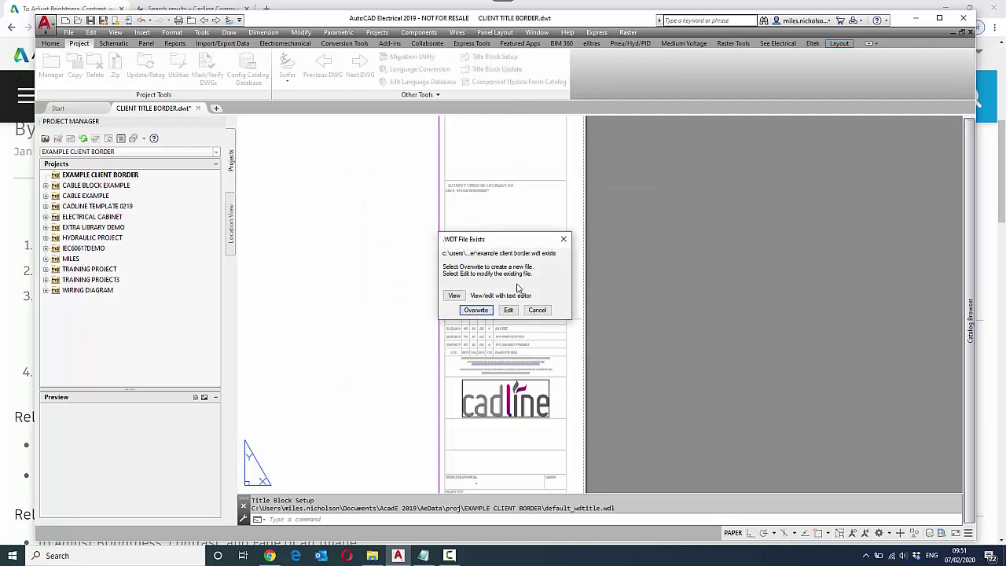
click(508, 311)
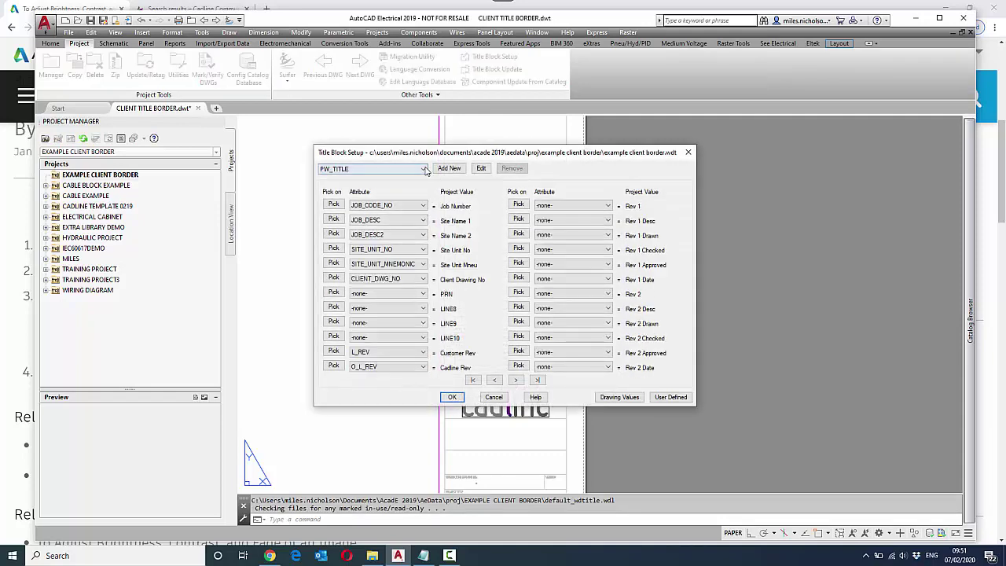
click(449, 169)
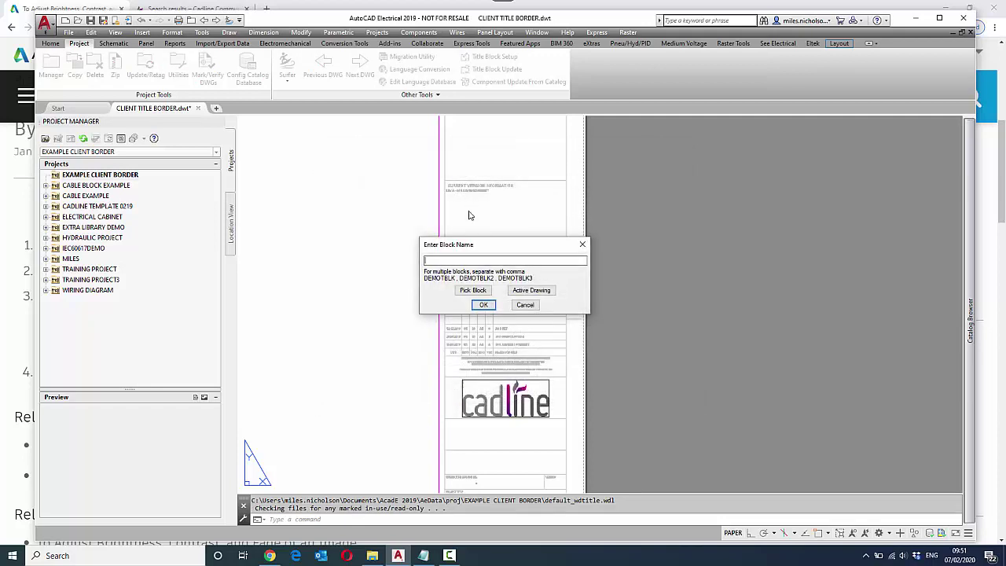
click(474, 290)
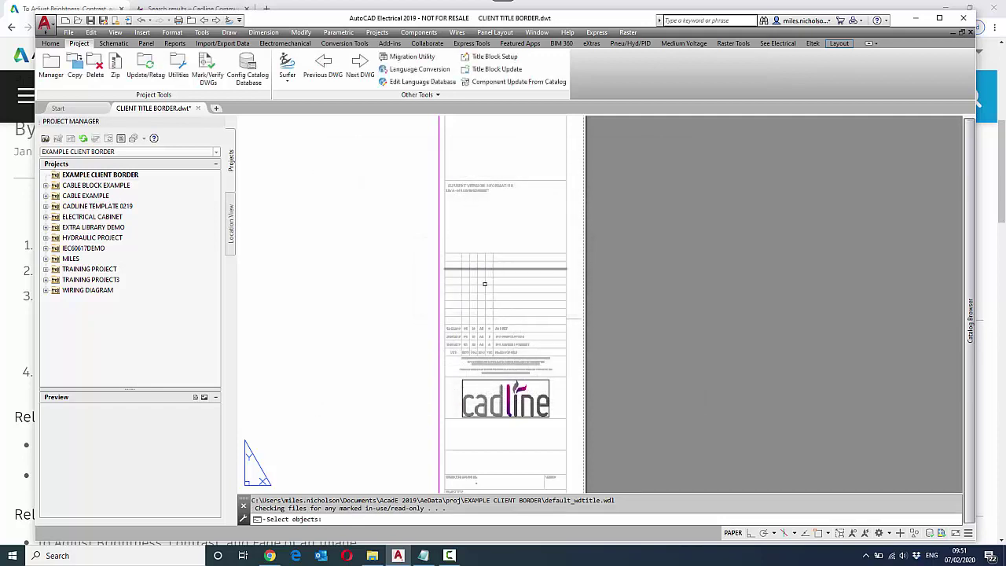
click(503, 336)
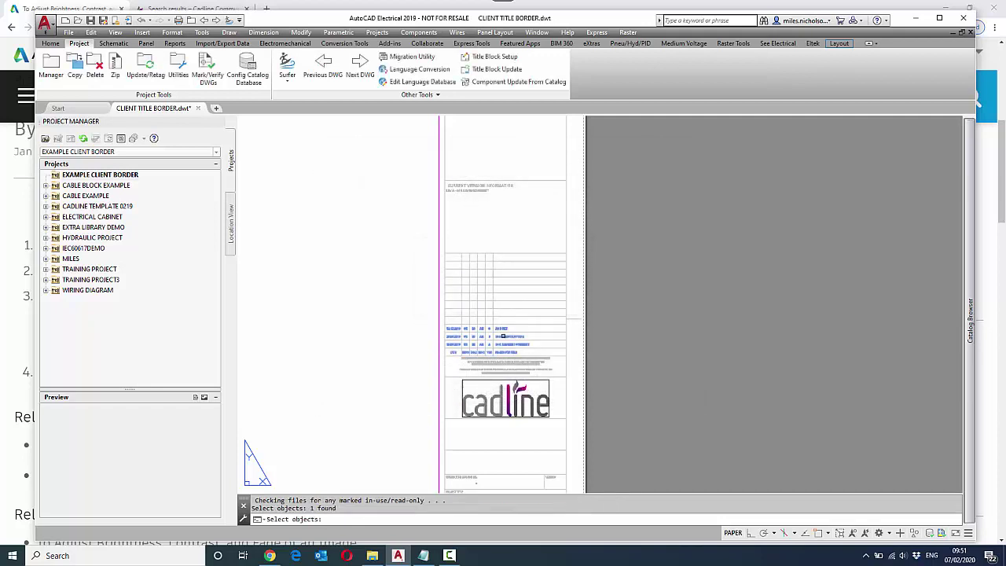
key(Return)
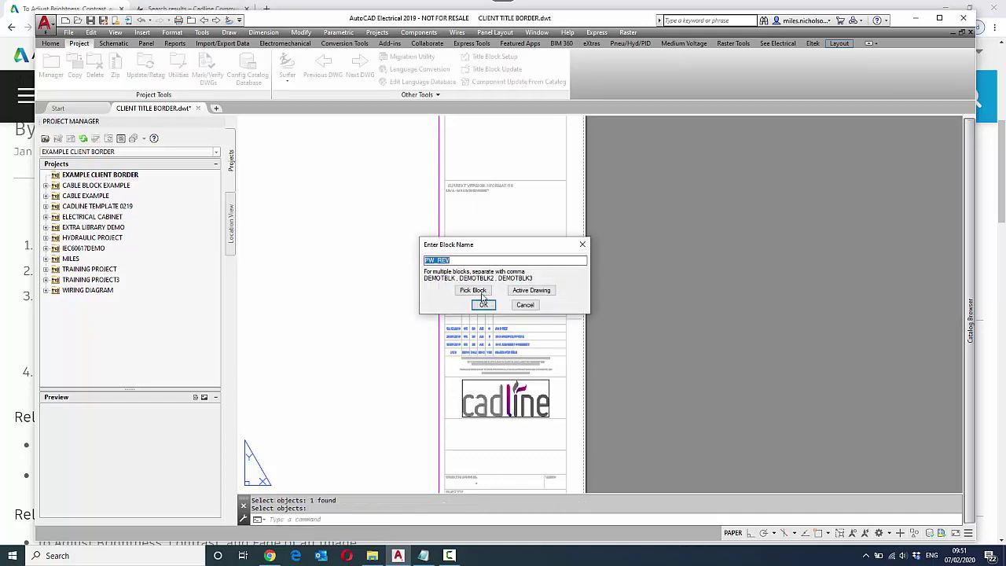
click(481, 301)
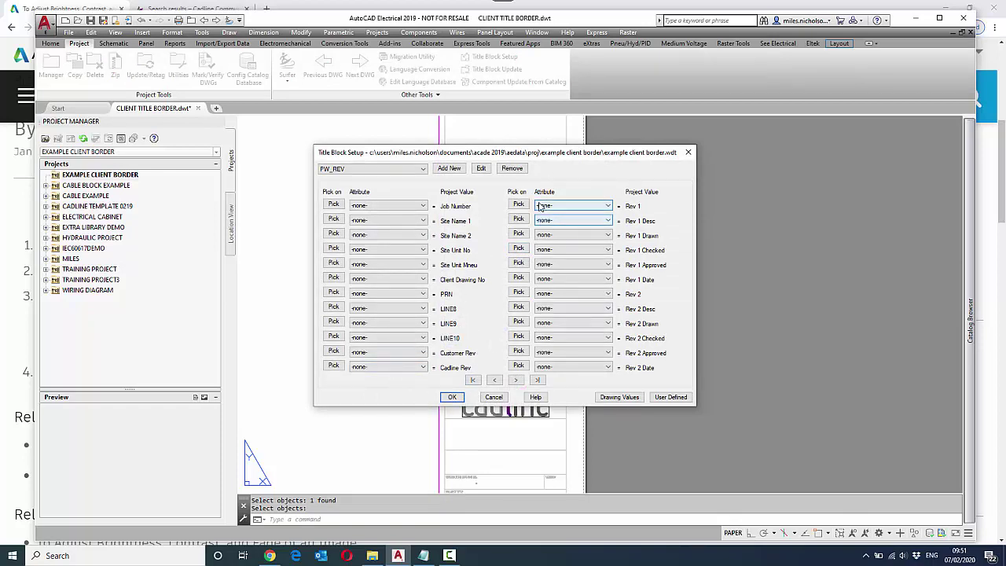
Step: Map Rev 1, Rev 1 Desc and Rev 1 Drawn to R01, R01_ISSUE and R01_D_BY
click(588, 206)
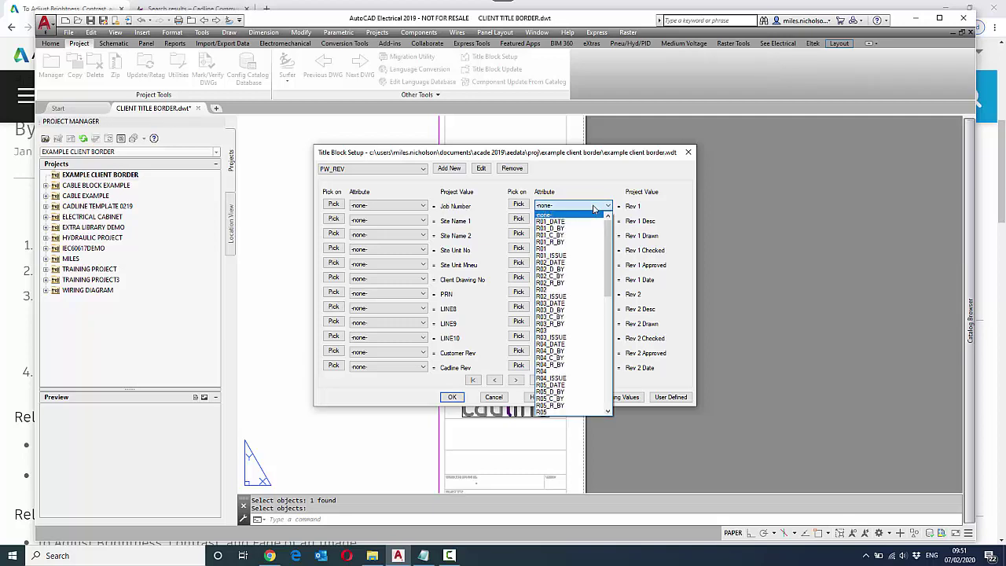
click(574, 248)
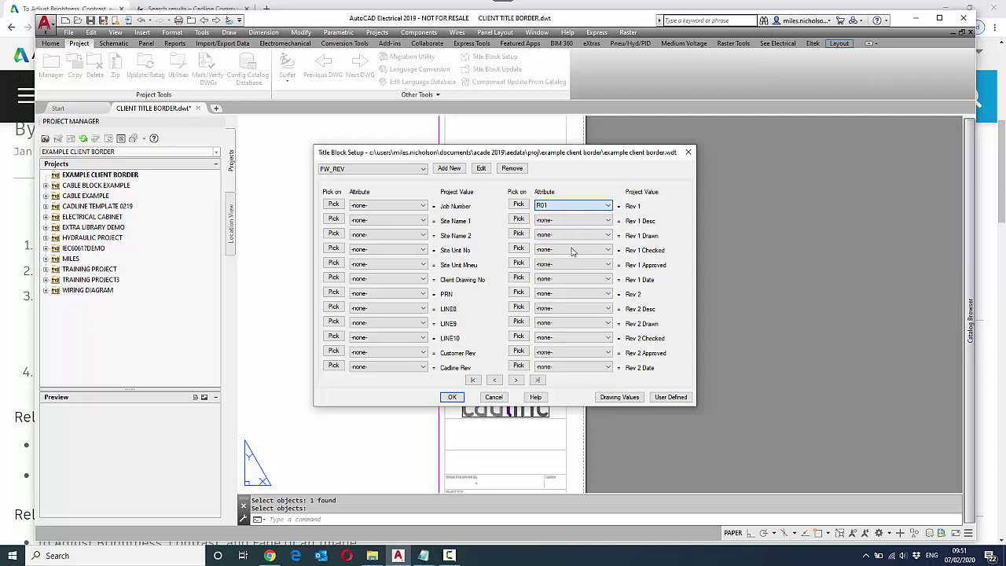
click(605, 225)
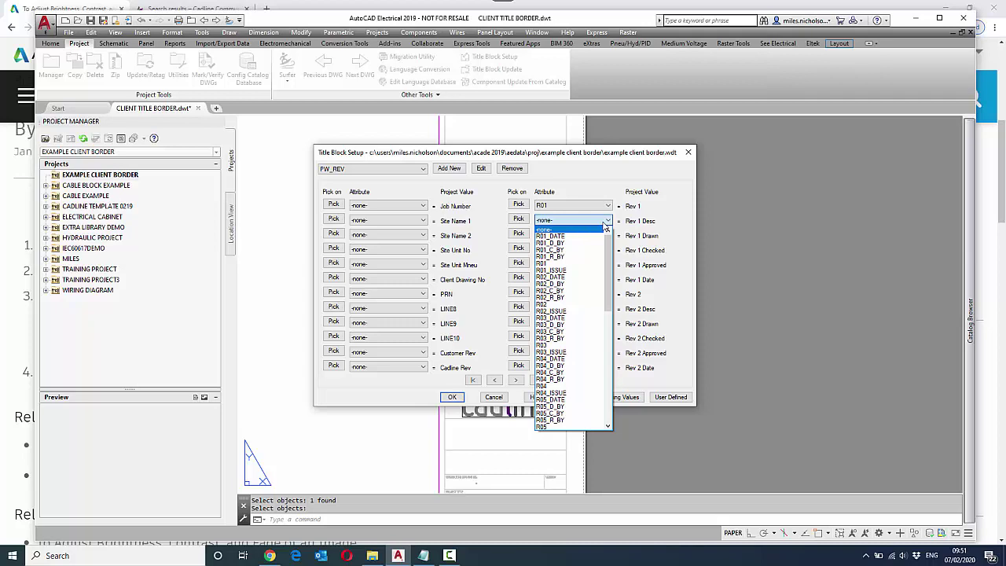
click(578, 271)
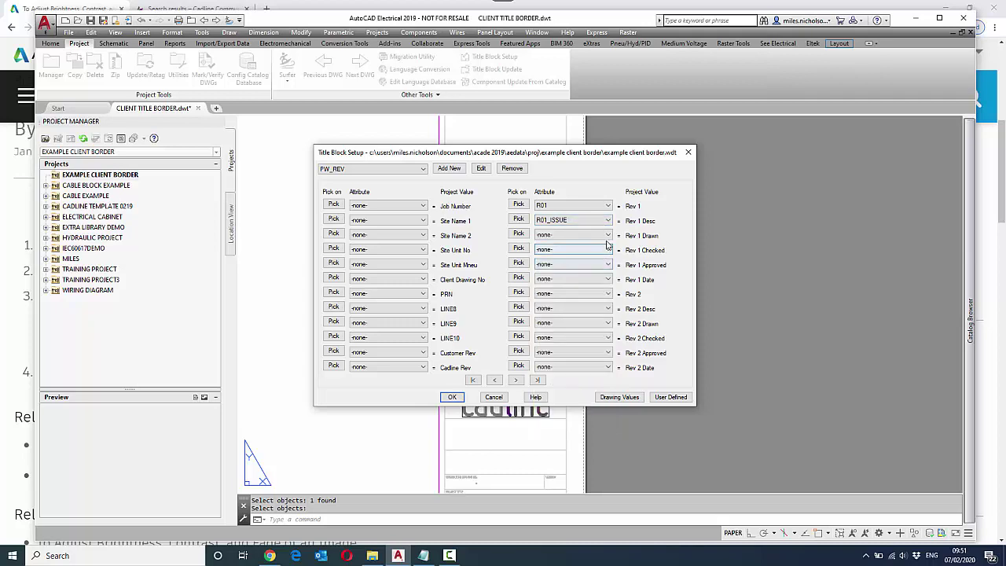
click(607, 236)
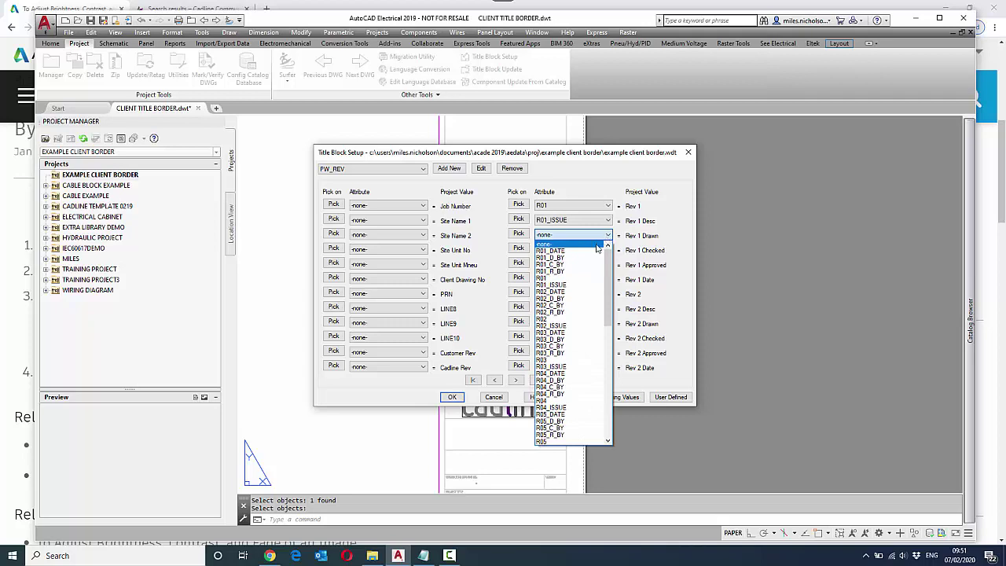
click(582, 257)
Step: Map Rev 1 Checked, Approved and Date to R01_C_BY, R01_R_BY and R01_DATE, then save
click(607, 250)
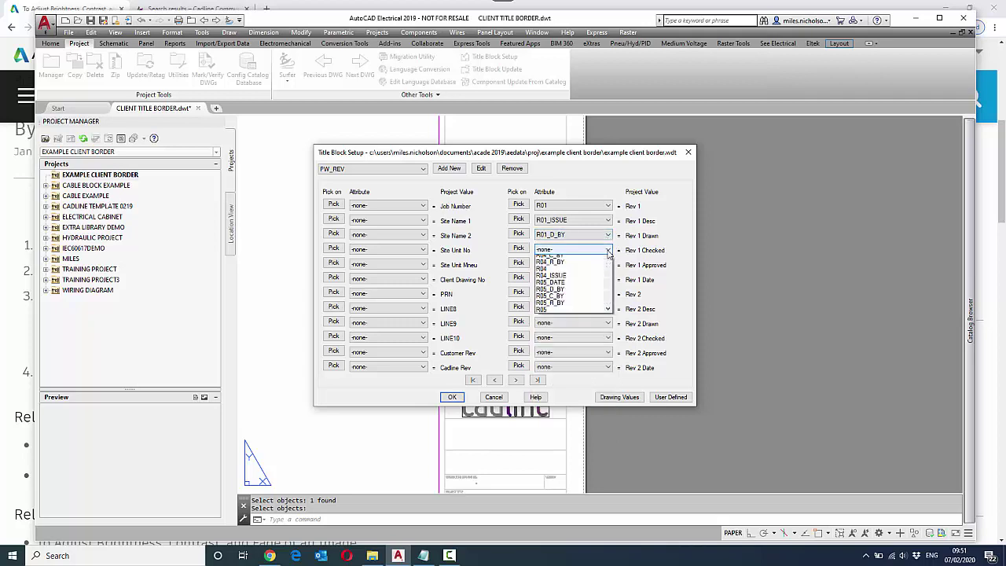
click(585, 281)
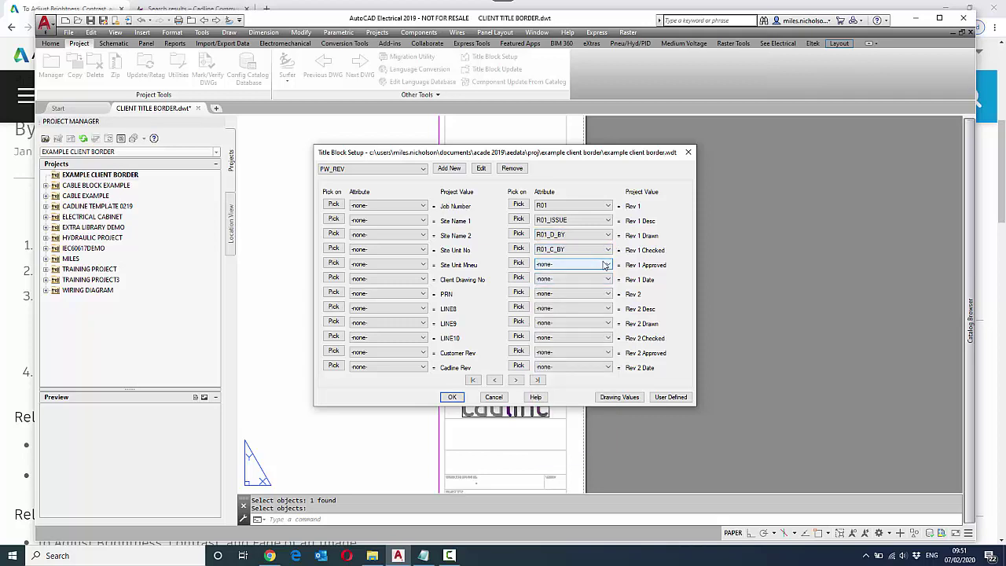
click(605, 265)
key(Escape)
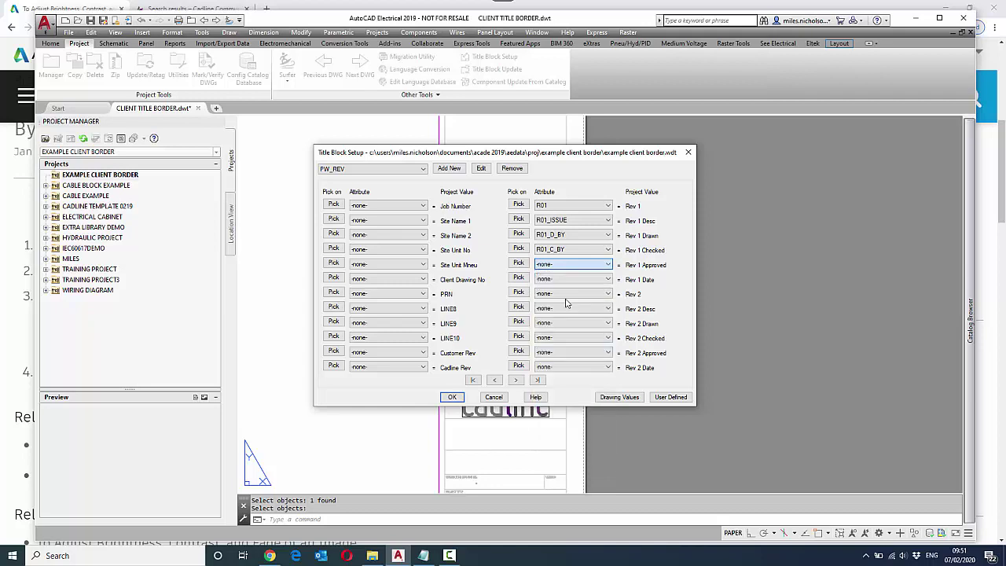
key(Down)
key(Down)
key(Down)
key(Down)
key(Down)
click(606, 280)
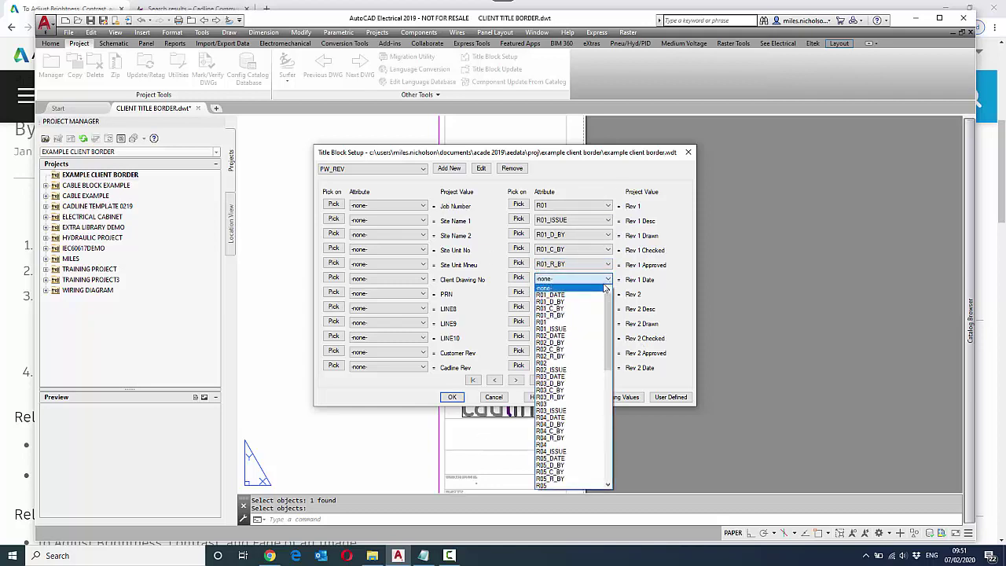
click(587, 296)
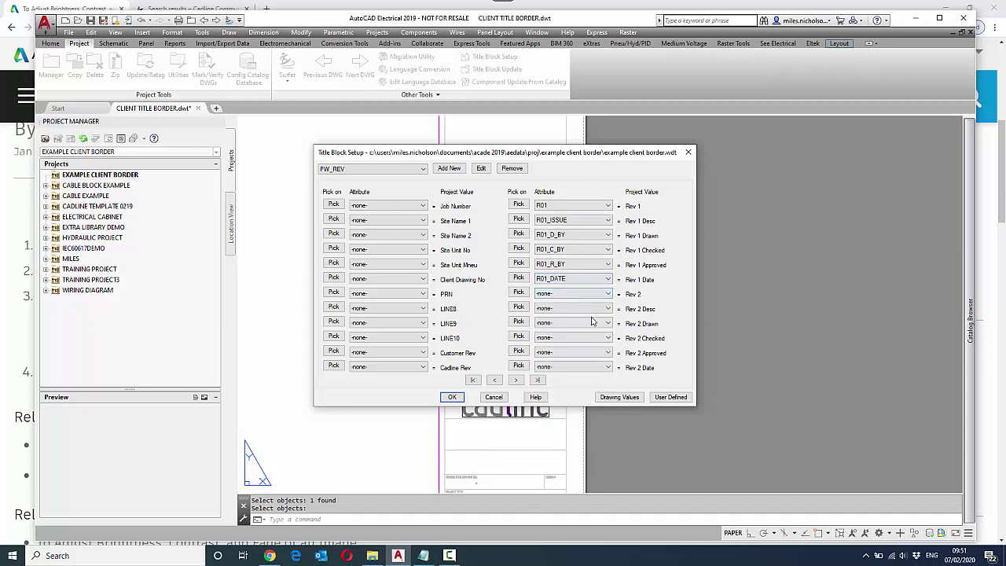
click(452, 398)
Step: Restore File Explorer and open example client border.wdt, scrolling down its contents
click(372, 555)
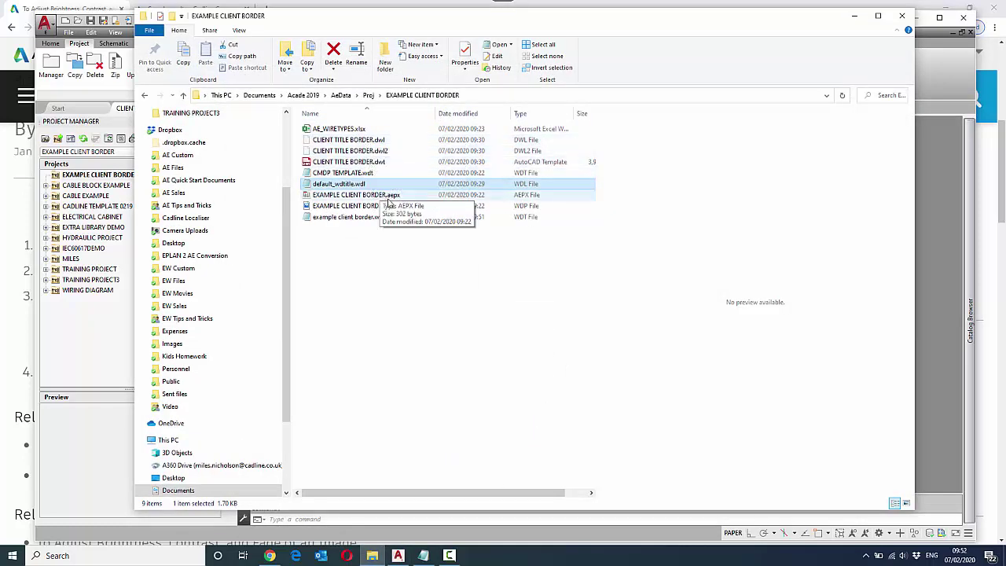
click(372, 219)
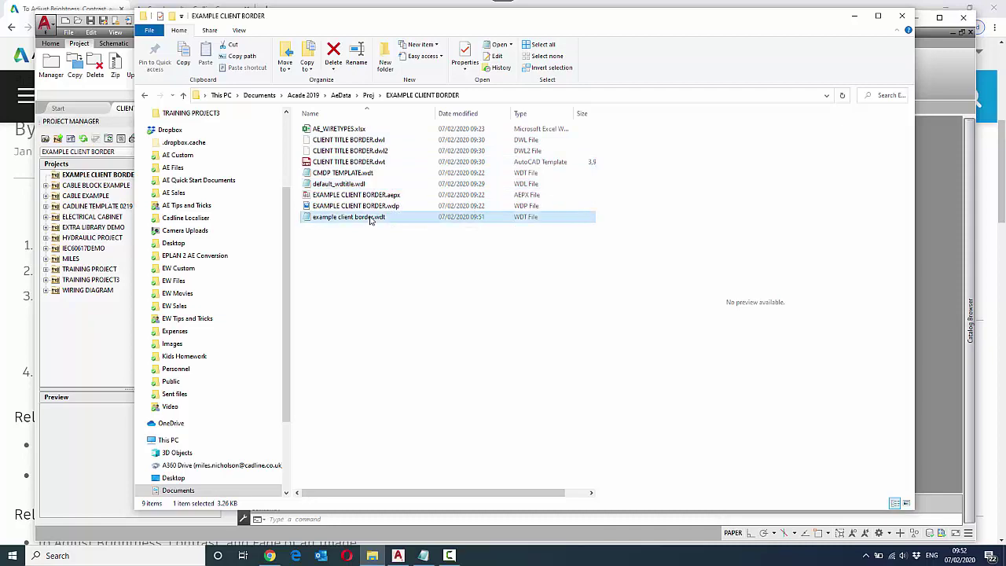
scroll(487, 223, down, 10)
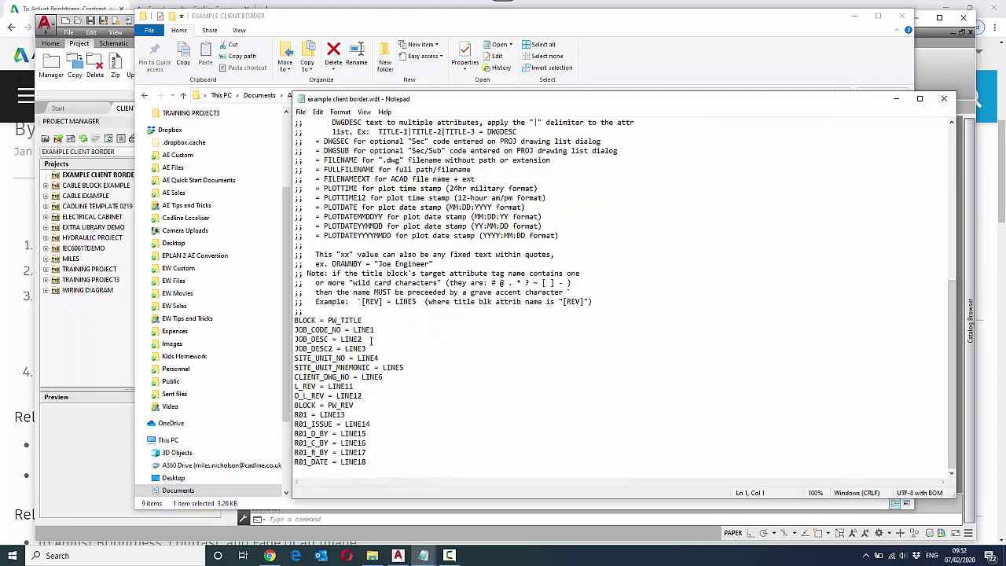
Step: Highlight the BLOCK = PW_REV and BLOCK = PW_TITLE lines, then close Notepad
drag(362, 405, 294, 406)
drag(363, 320, 301, 321)
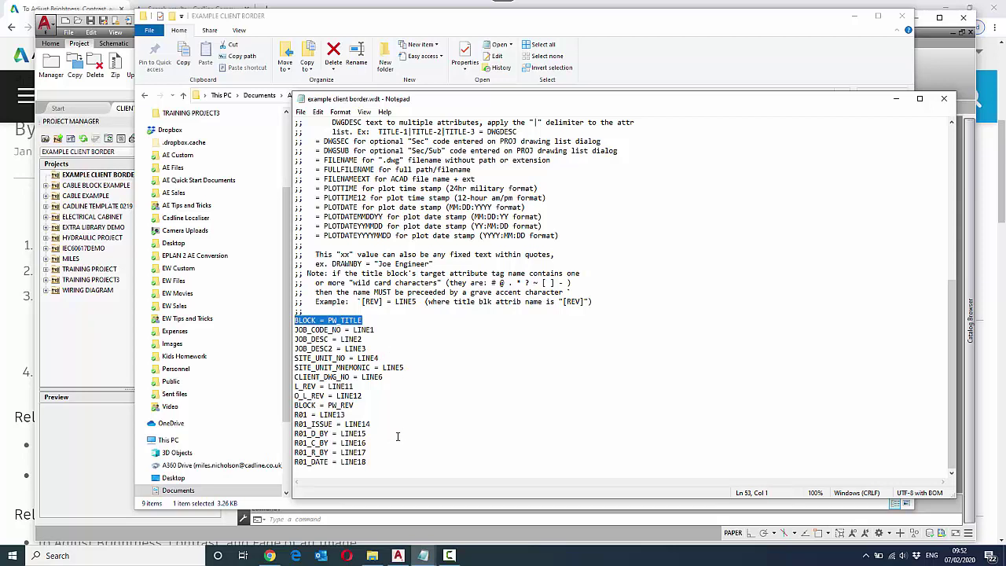
click(944, 98)
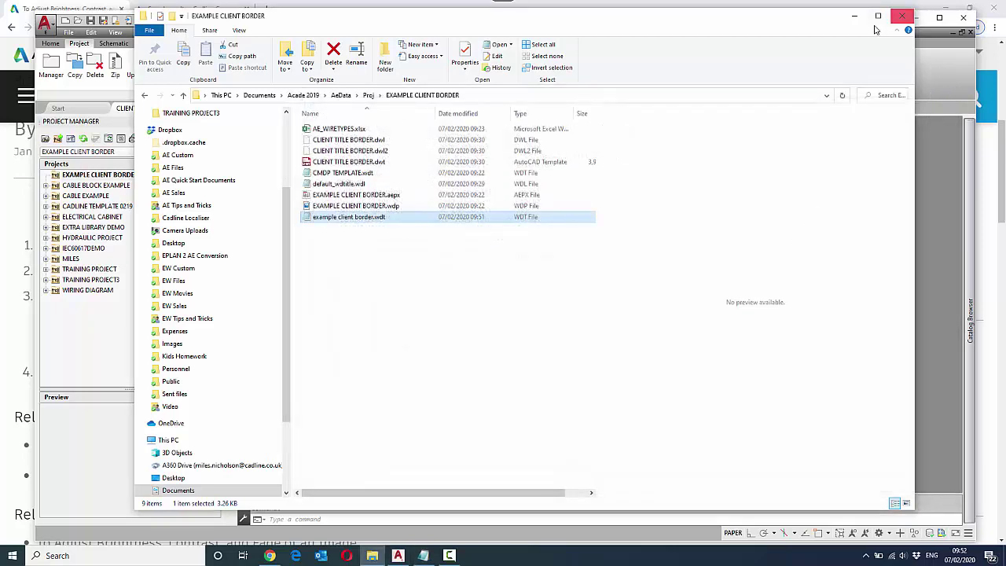
Step: Close the project folder window, zoom extents on CLIENT TITLE BORDER.dwt, and switch to Model
click(902, 16)
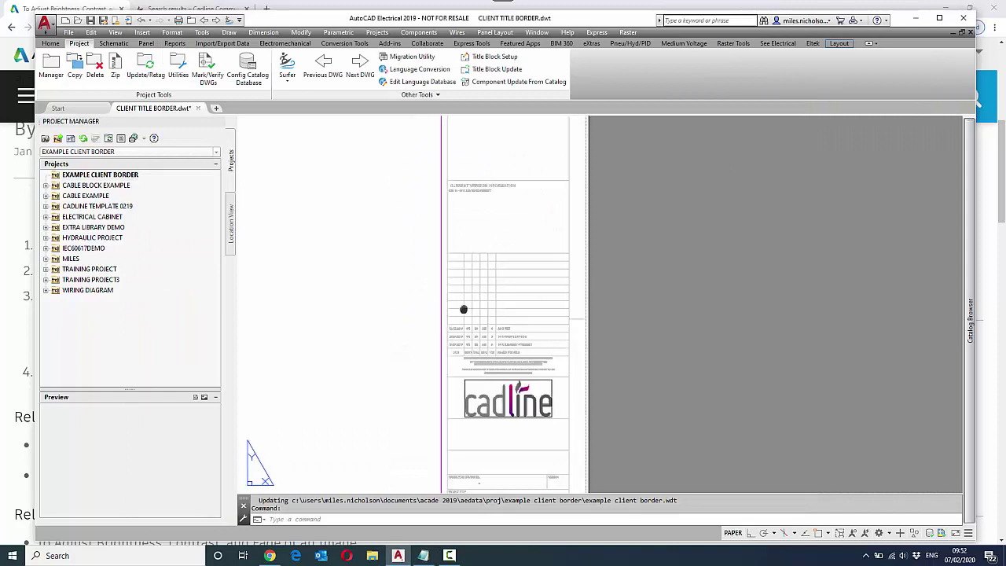
middle_drag(461, 307, 645, 269)
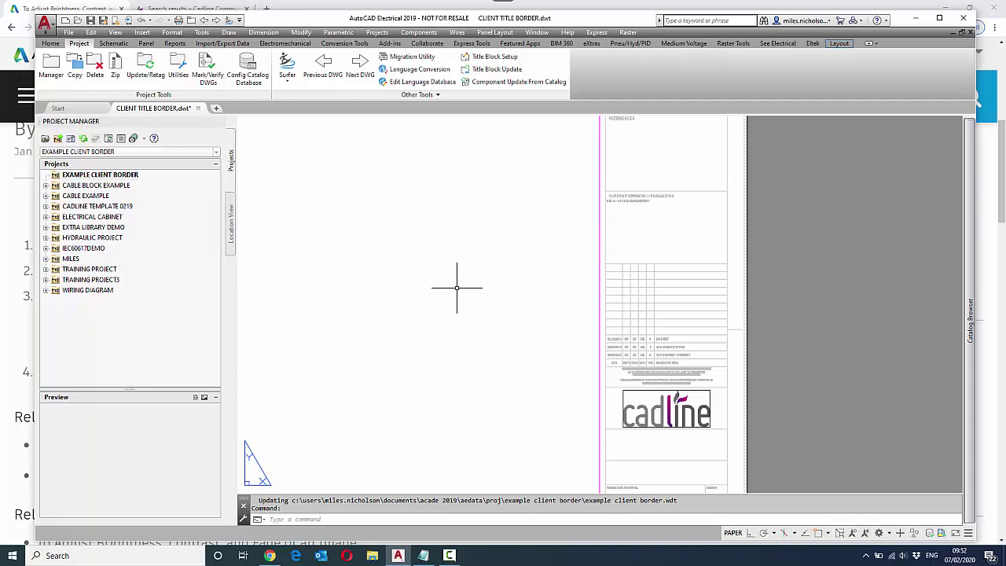
middle_click(352, 305)
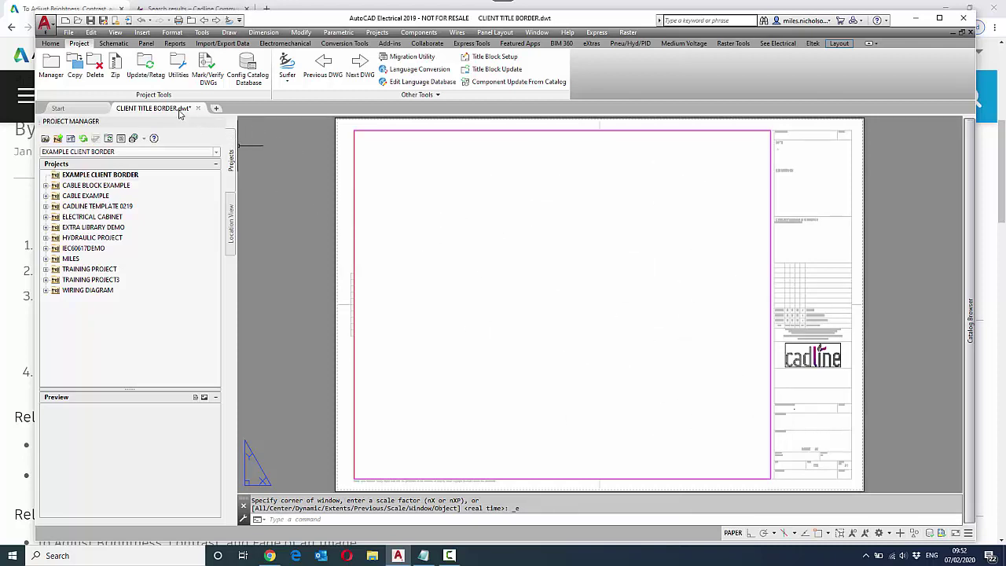
mouse_move(178, 111)
click(122, 161)
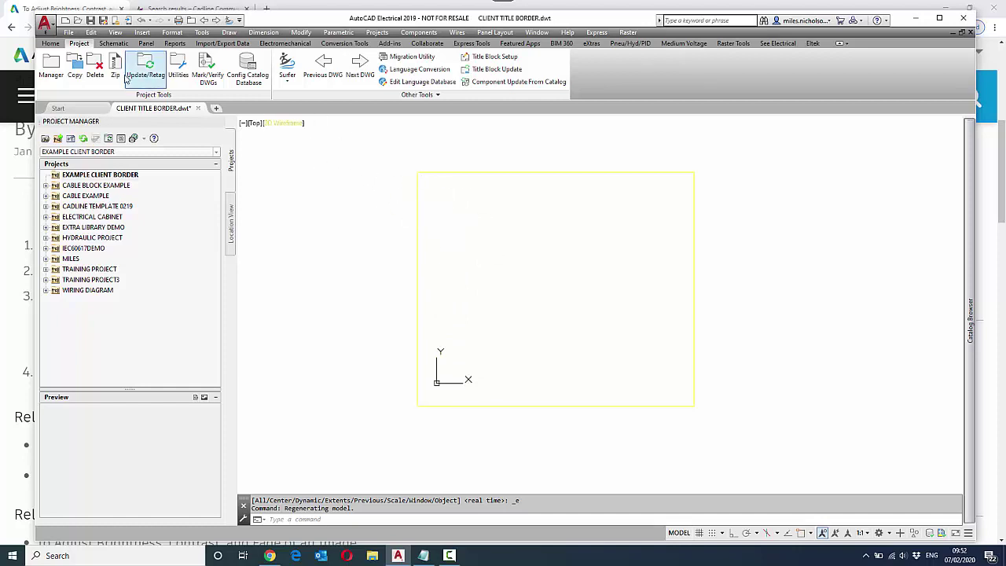
Step: Open the File menu to get at the save commands for the template
click(70, 32)
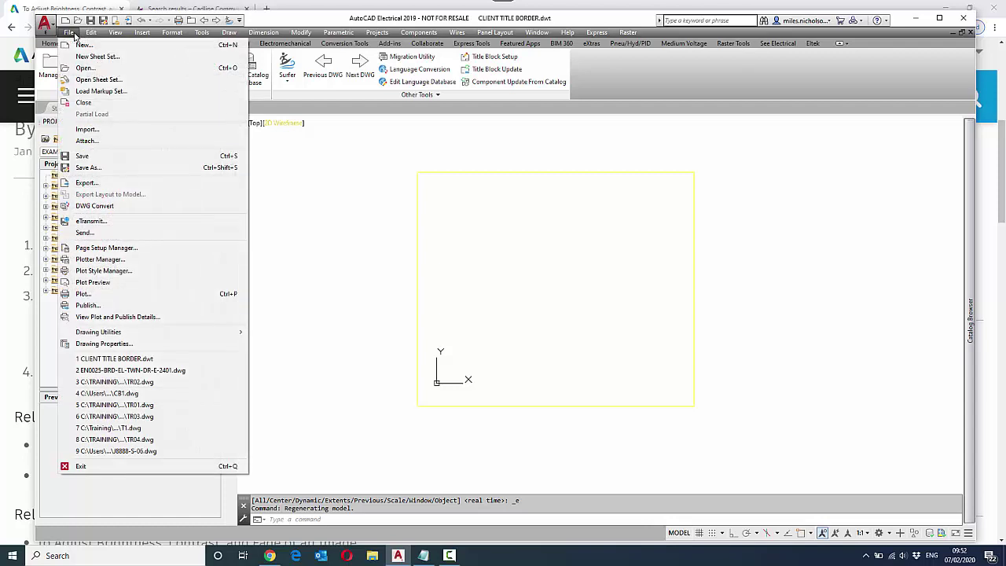